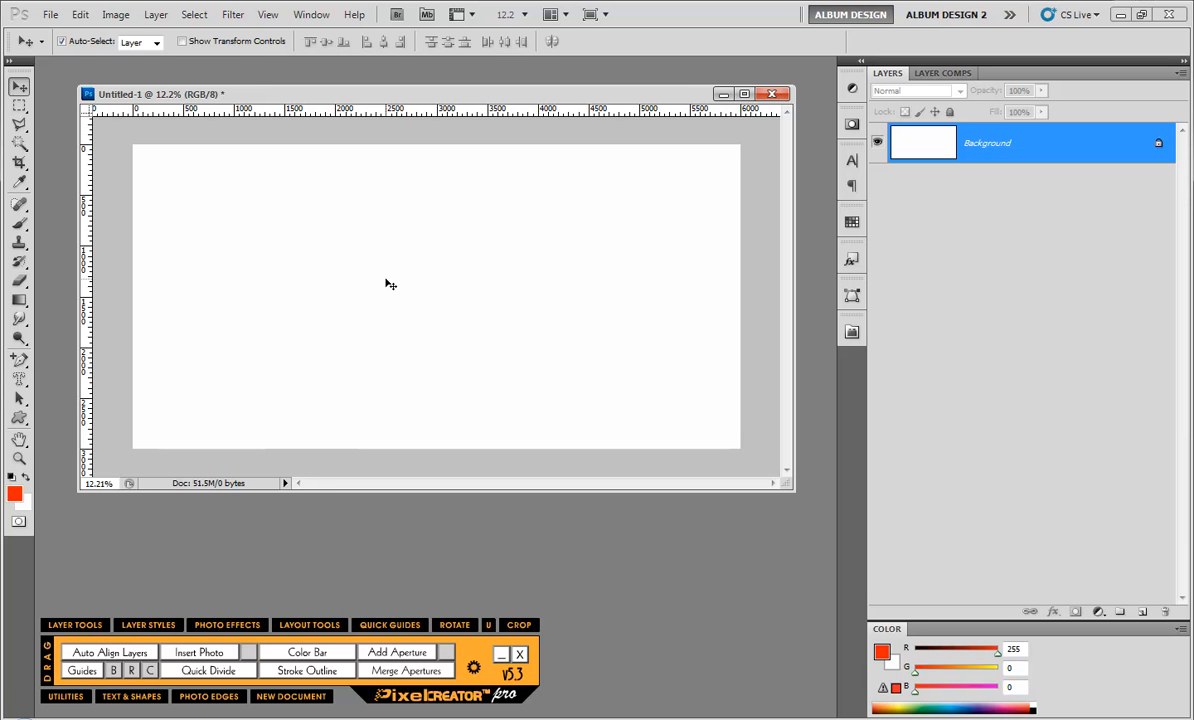
Step: Create a full-height black color bar about 1400 px wide in the left third of the canvas, using the default colors
click(19, 105)
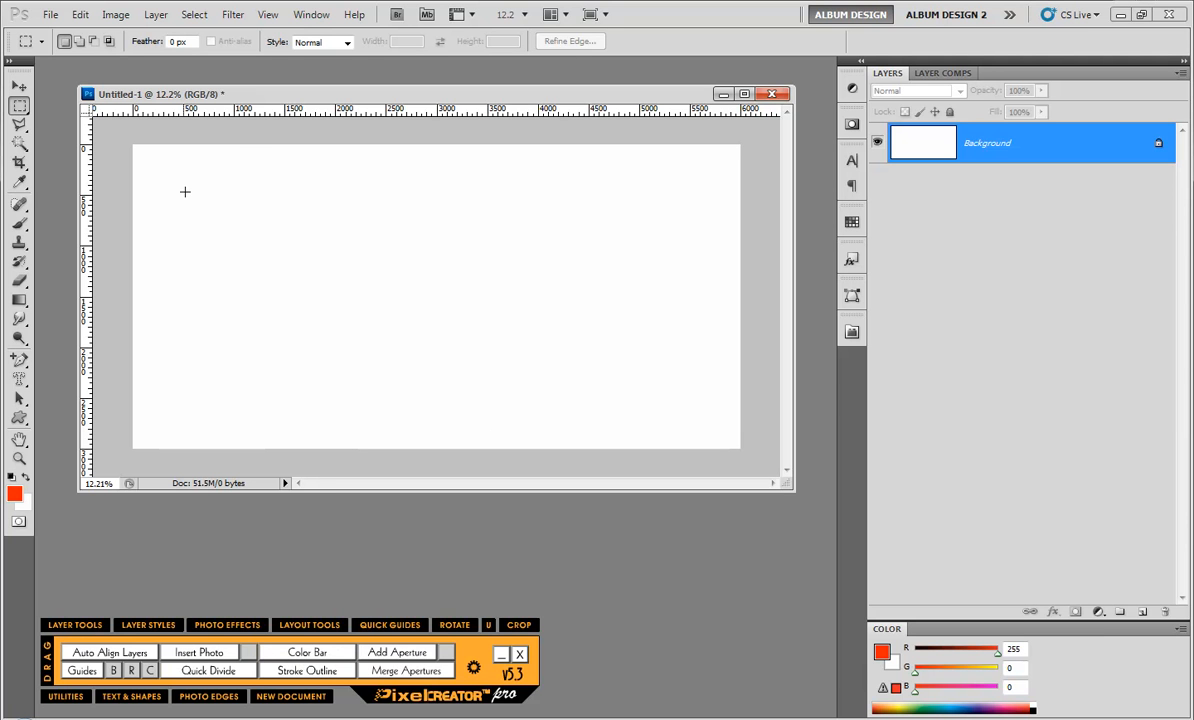
drag(186, 145, 326, 457)
key(d)
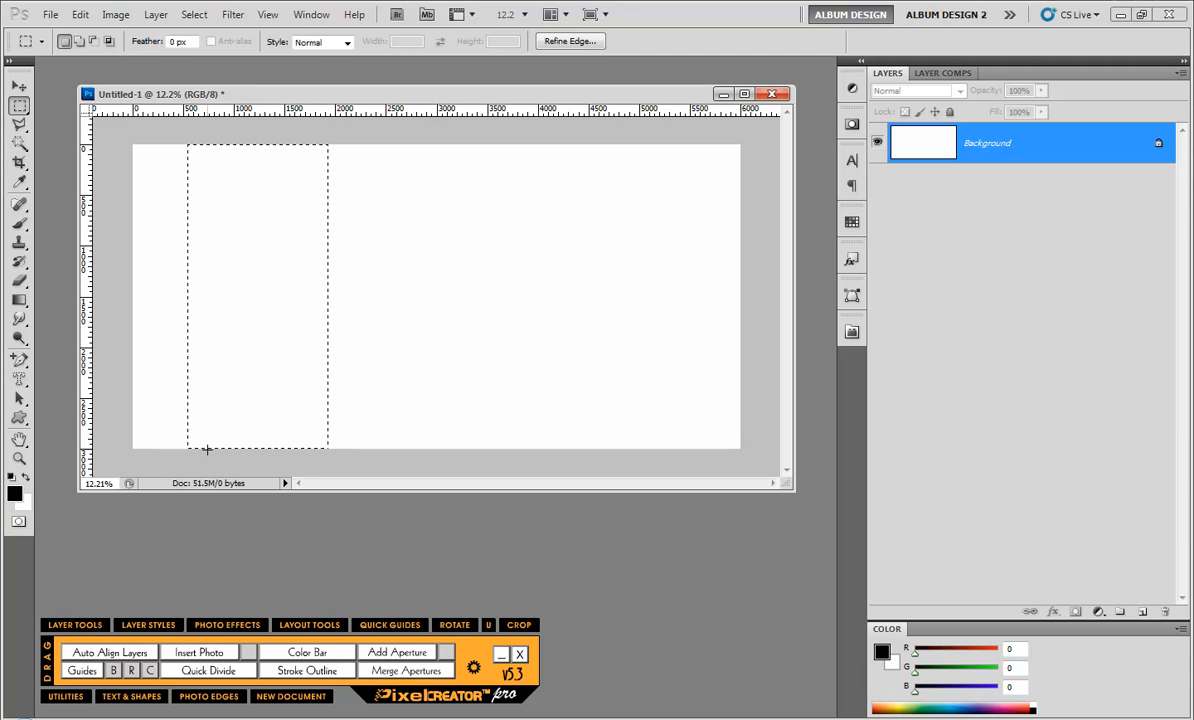
click(325, 650)
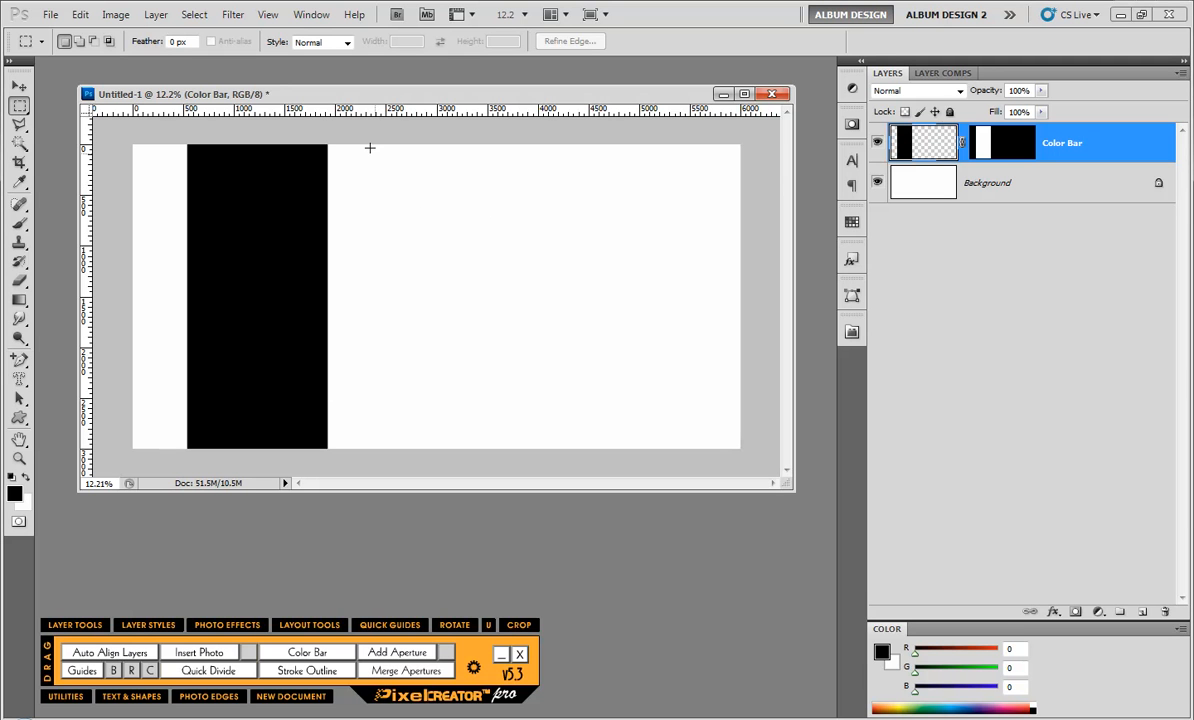
Step: Add a color bar layer of three full-height stripes about 1250, 130 and 50 px wide near the canvas center
drag(376, 145, 503, 459)
drag(504, 133, 520, 458)
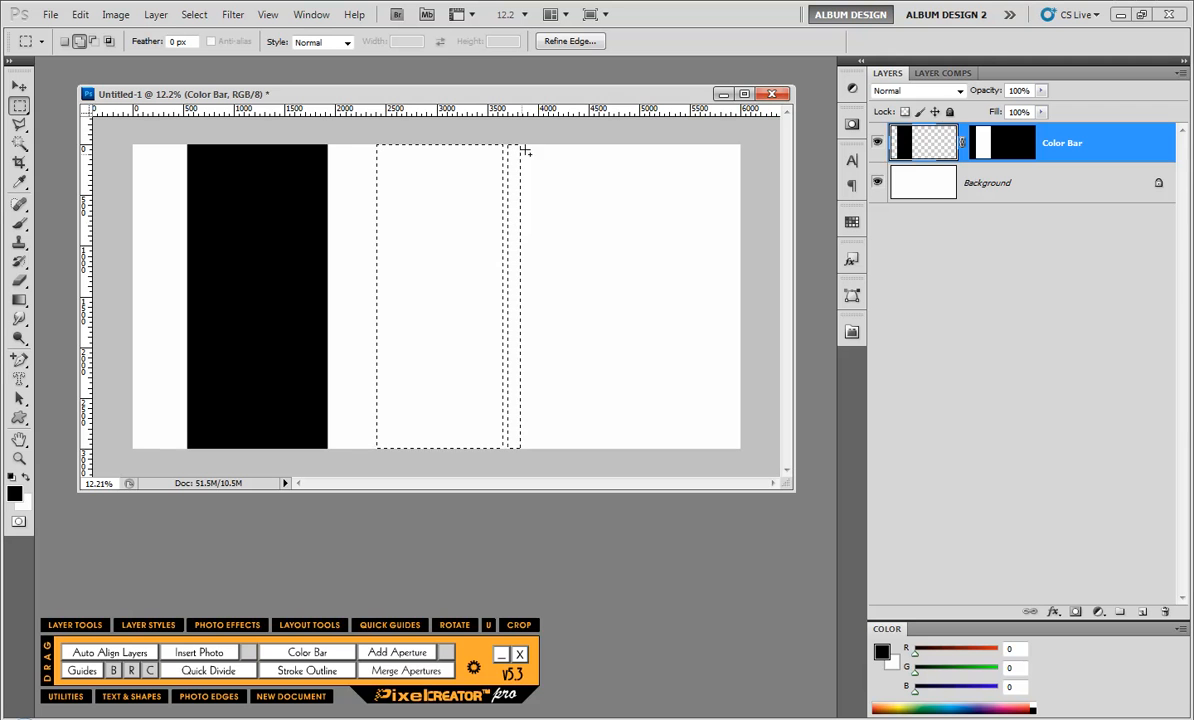
drag(525, 150, 532, 461)
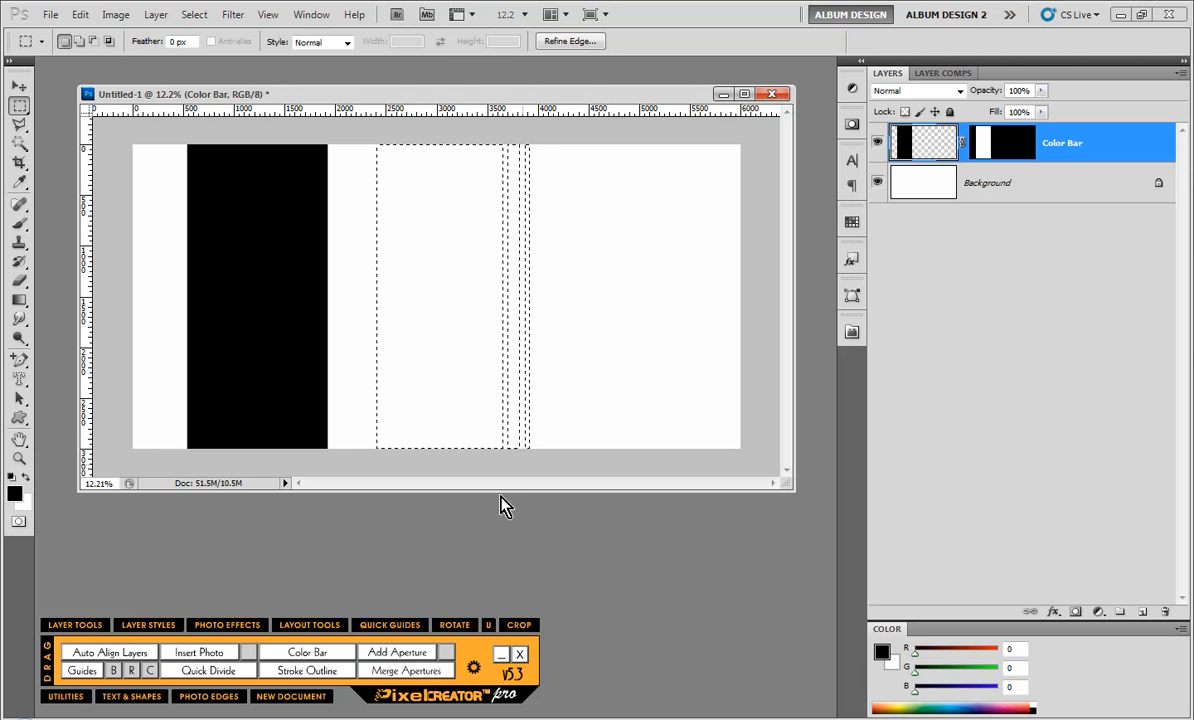
click(301, 654)
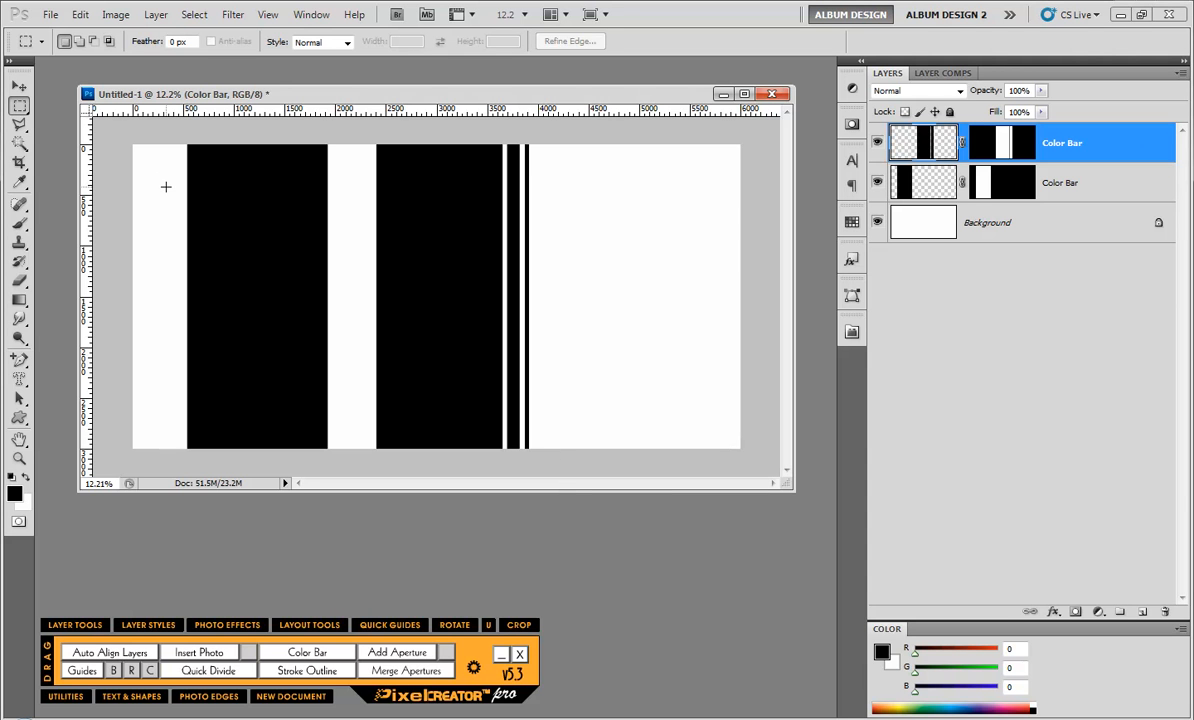
Step: Delete both Color Bar layers so that only the background remains
click(18, 87)
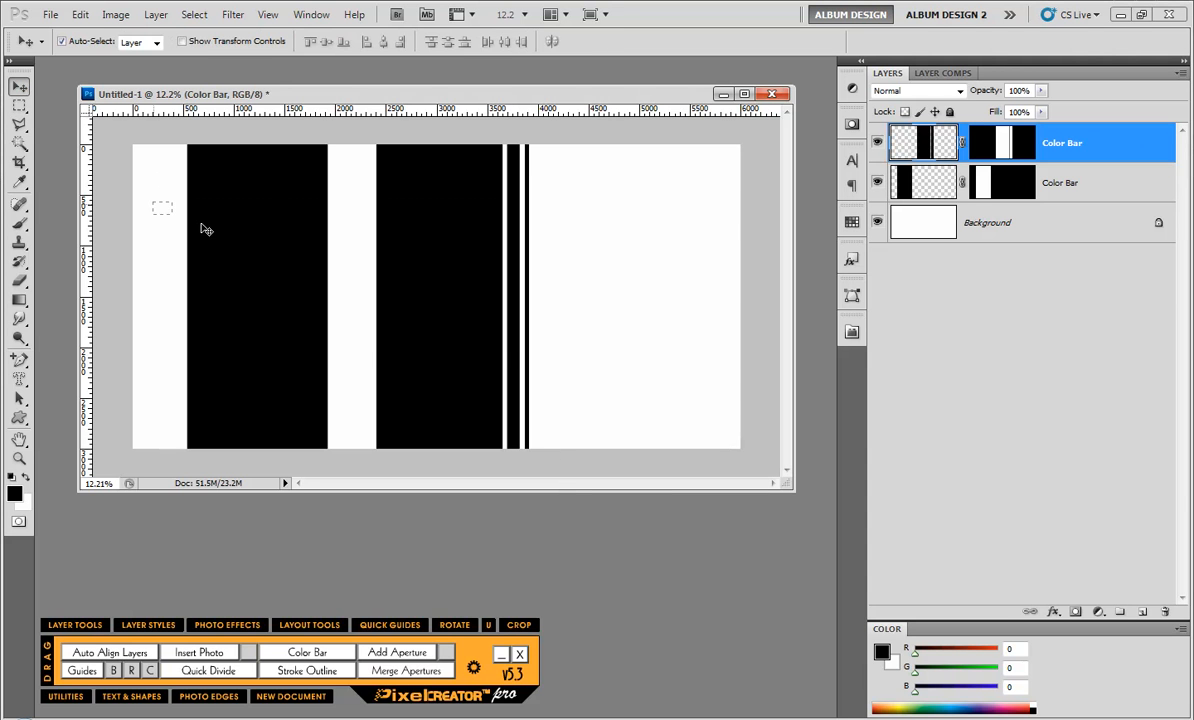
drag(205, 230, 512, 352)
key(ctrl+shift+e)
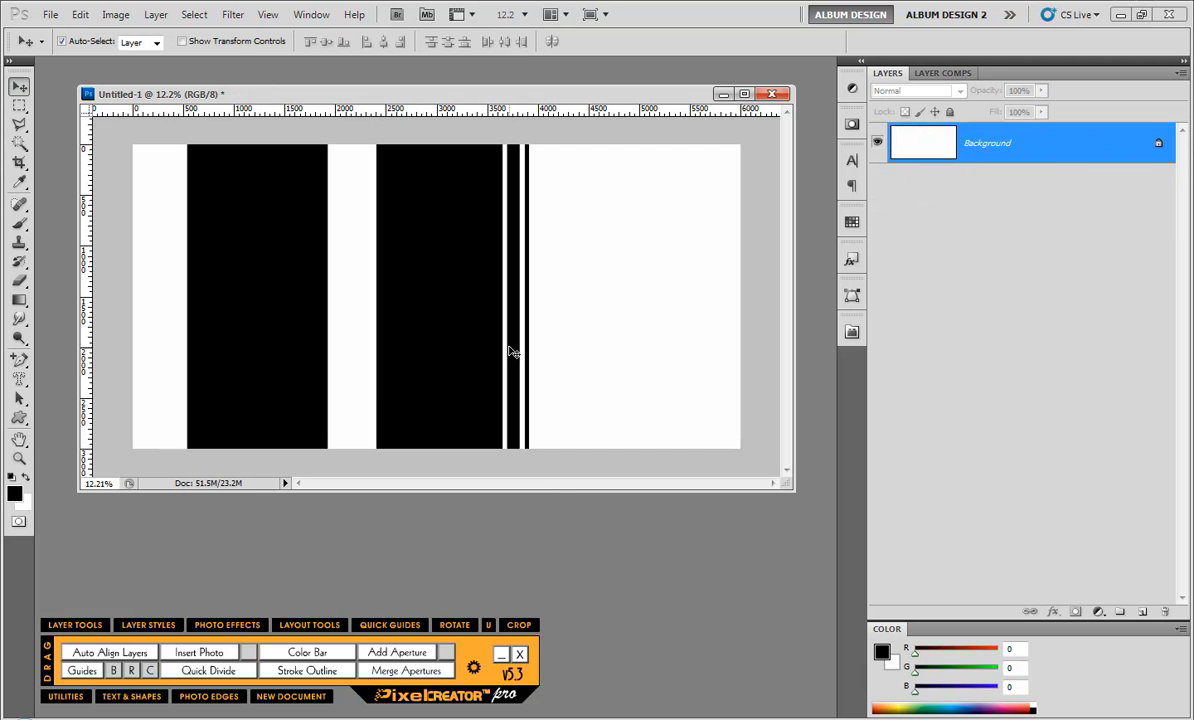
Step: Create a black inside stroke outline around a portrait rectangle about 1500 by 2400 px in the canvas's left third
click(19, 105)
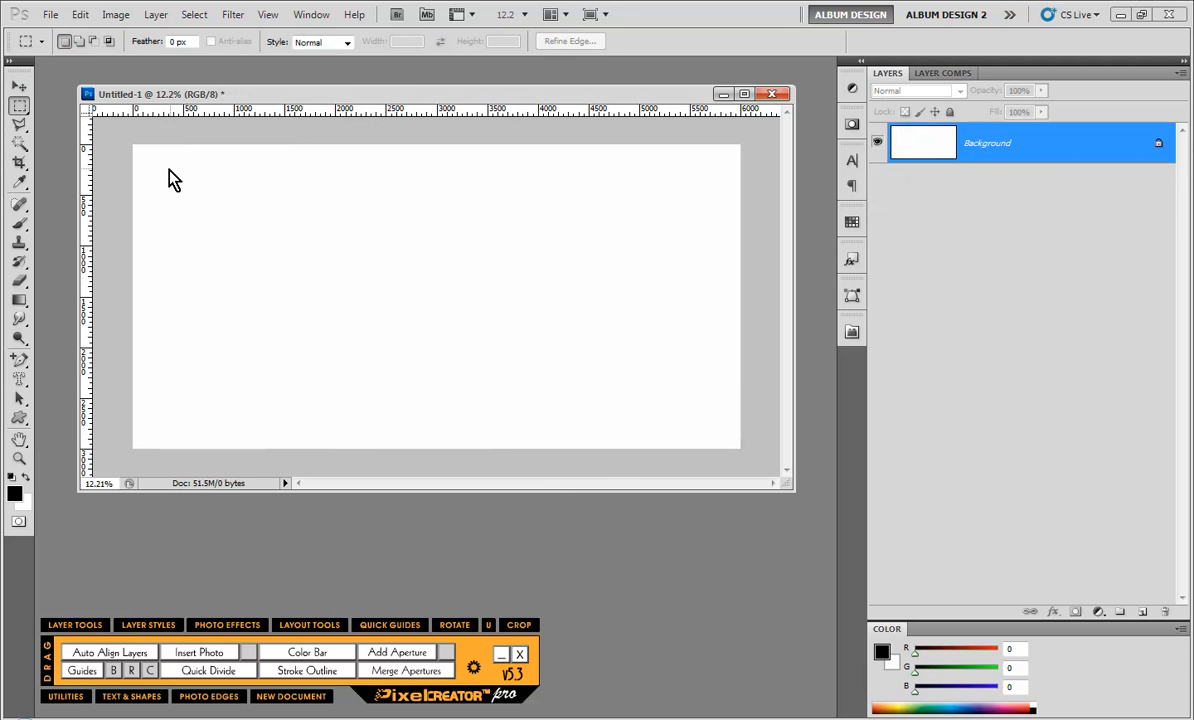
drag(168, 173, 323, 415)
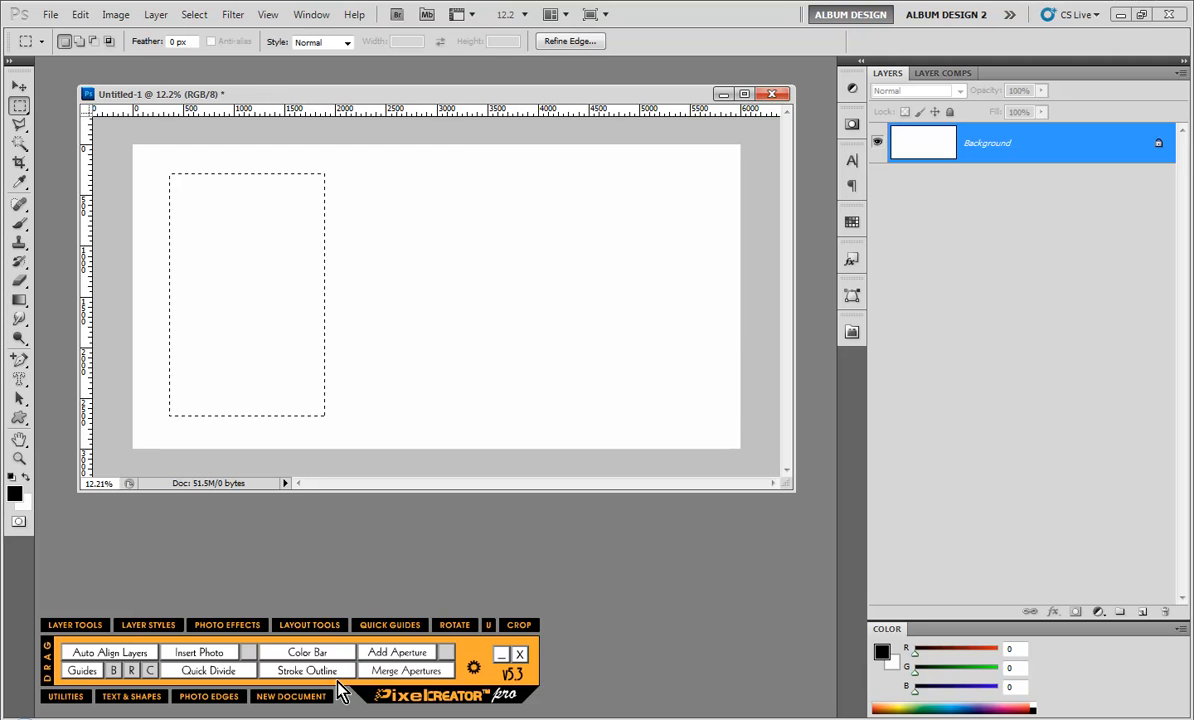
click(332, 674)
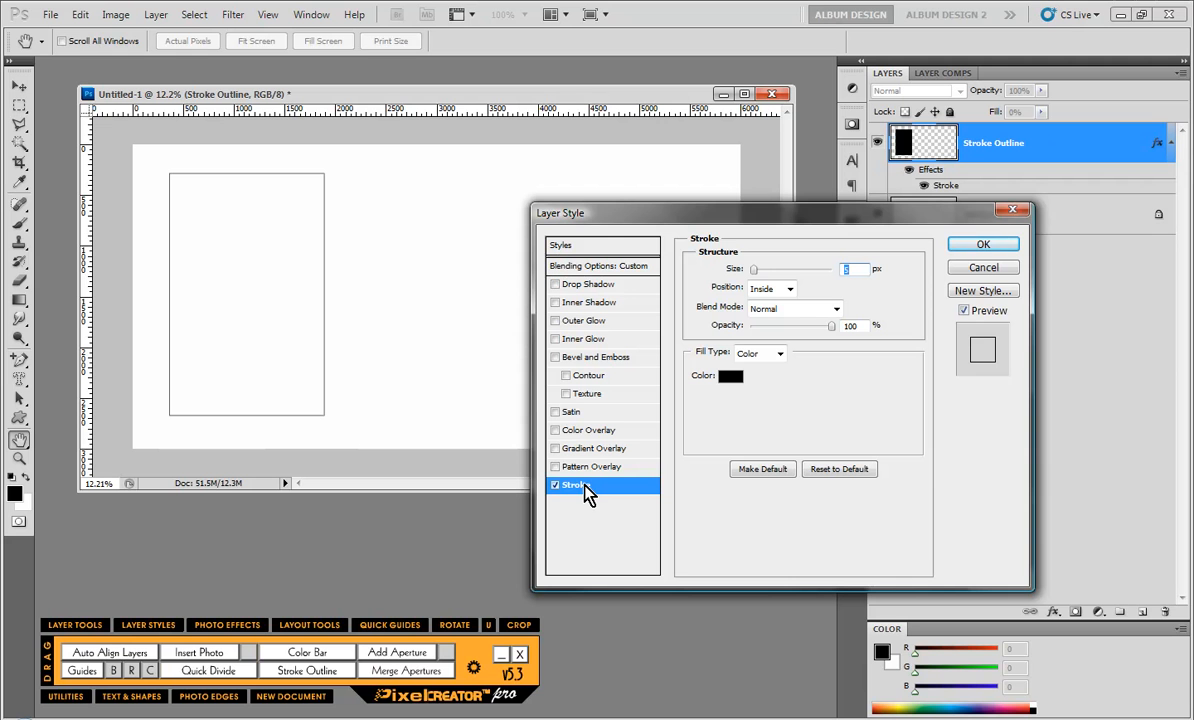
click(983, 245)
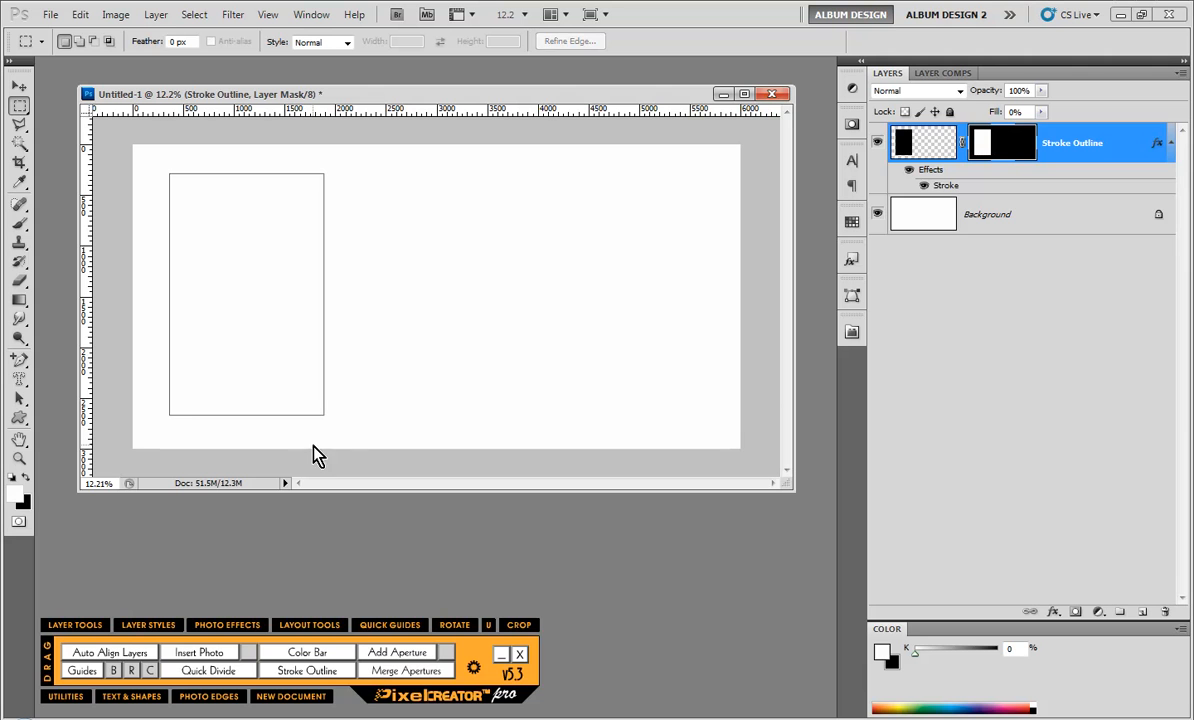
Step: Fill the Background layer with sky blue (RGB 0, 188, 227)
click(931, 216)
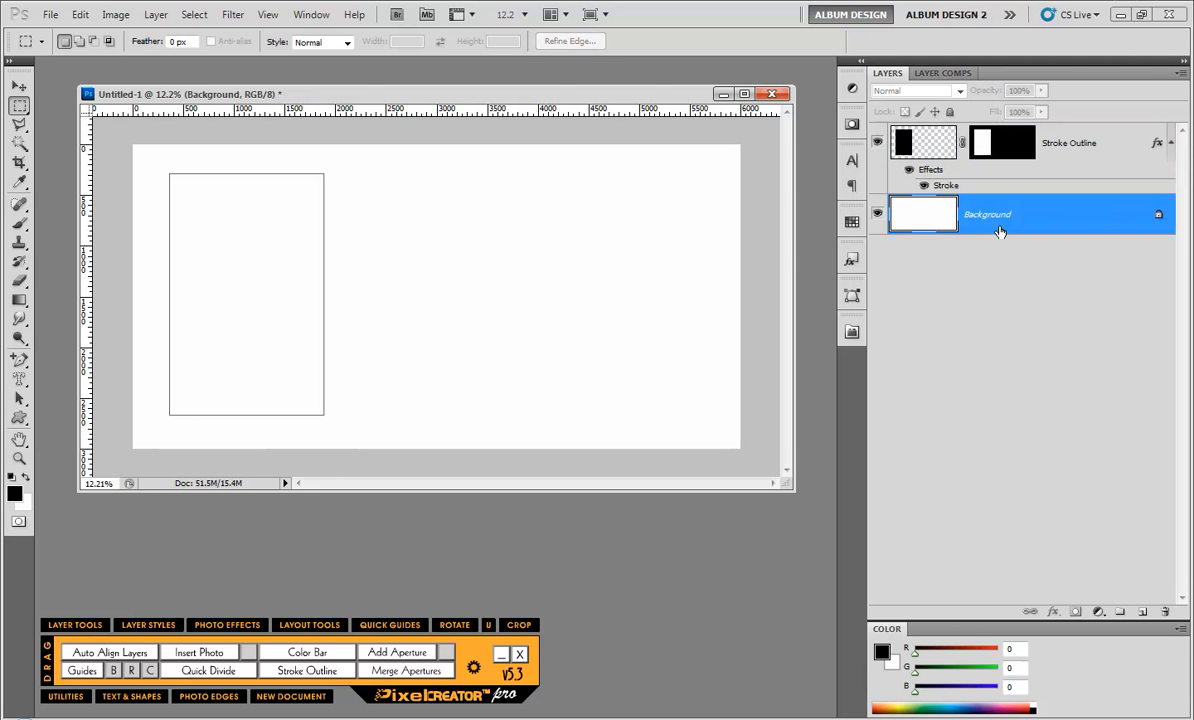
click(956, 708)
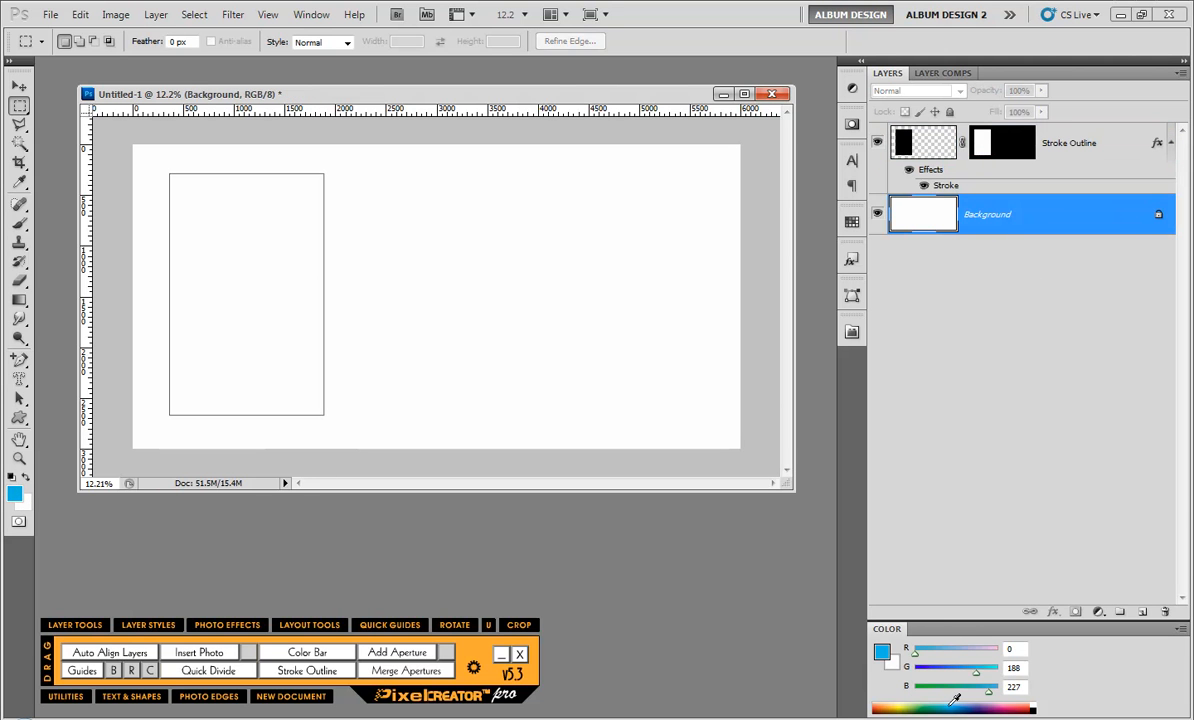
key(alt+BackSpace)
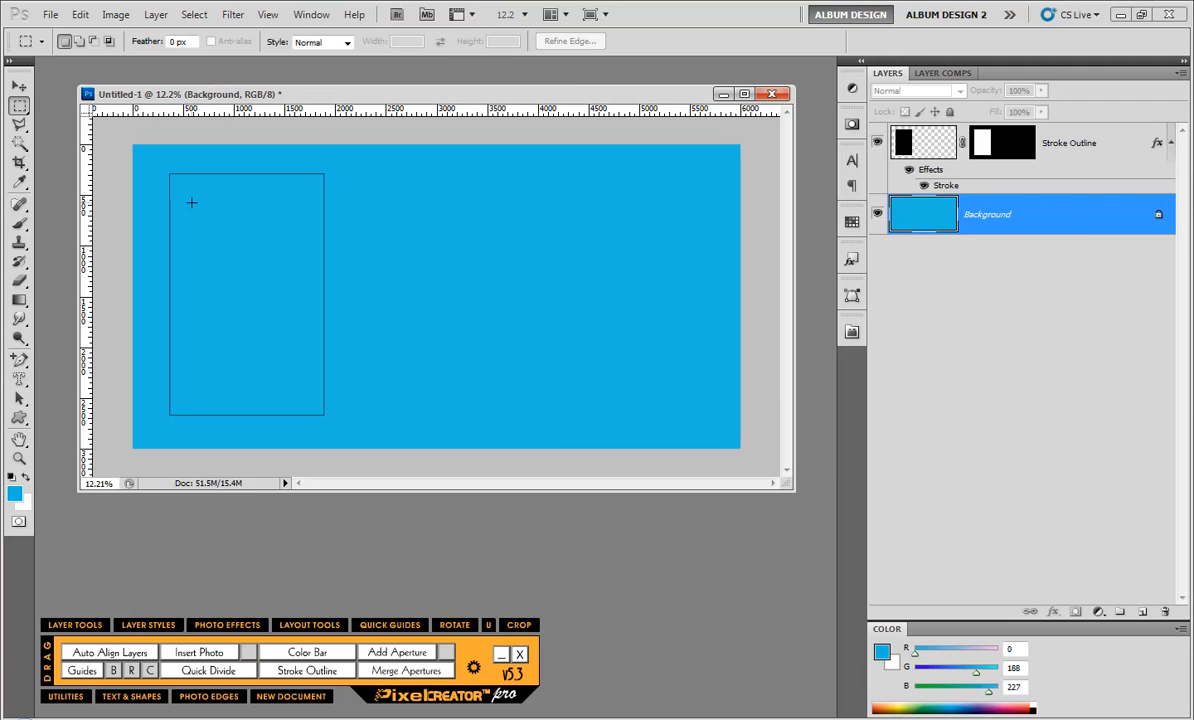
Step: Insert CTSenior01-001.jpg from Bridge into a portrait selection about 1550 by 2250 px, overlapping the outline and offset toward its lower right
drag(348, 431, 349, 432)
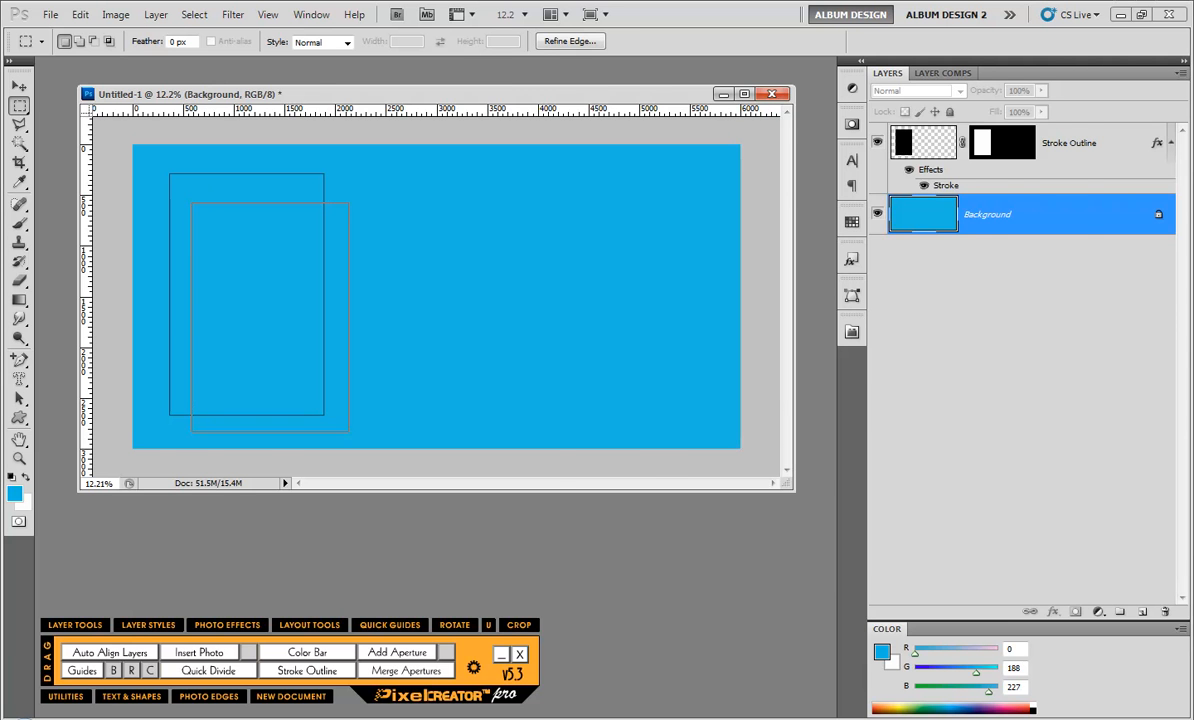
click(488, 718)
click(542, 268)
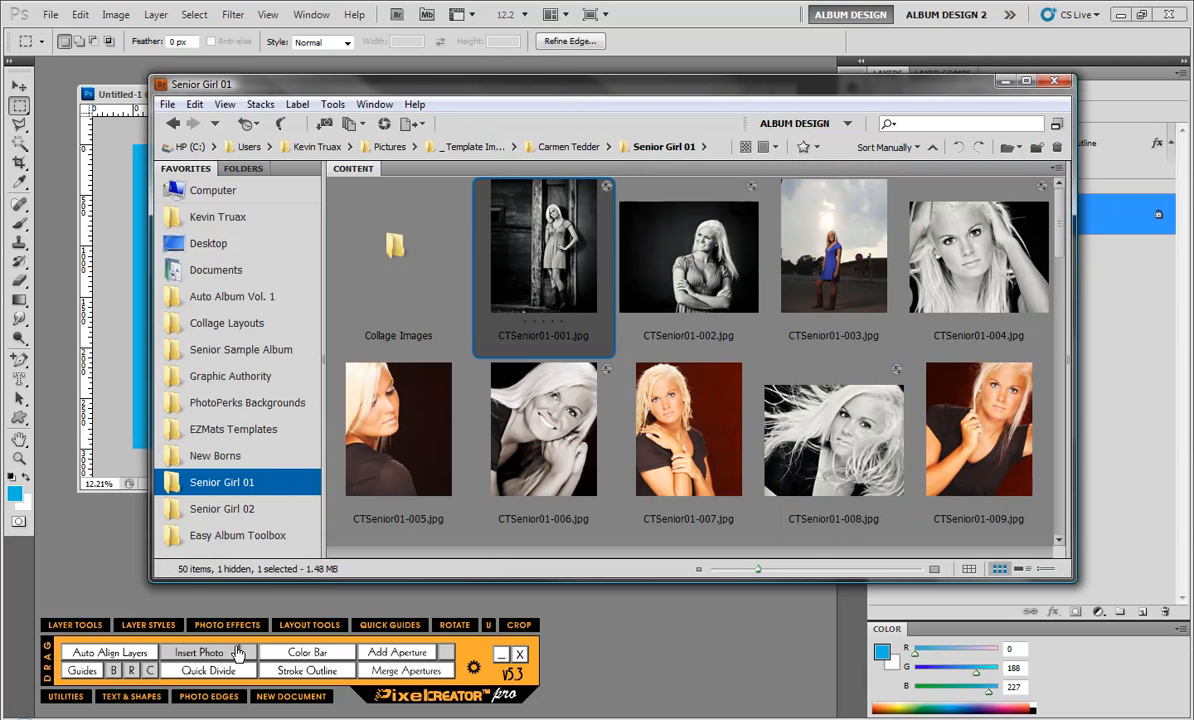
click(225, 653)
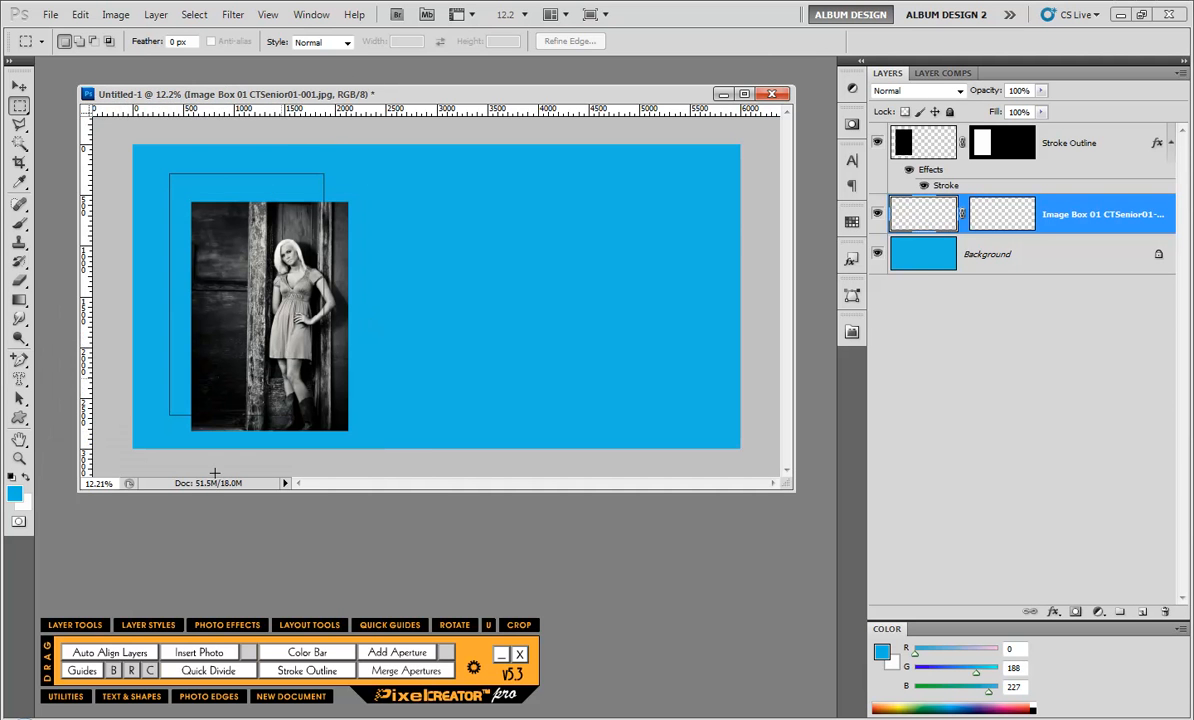
Step: Change the Stroke Outline layer's stroke color to white (ffffff) and deselect the layer
double_click(943, 187)
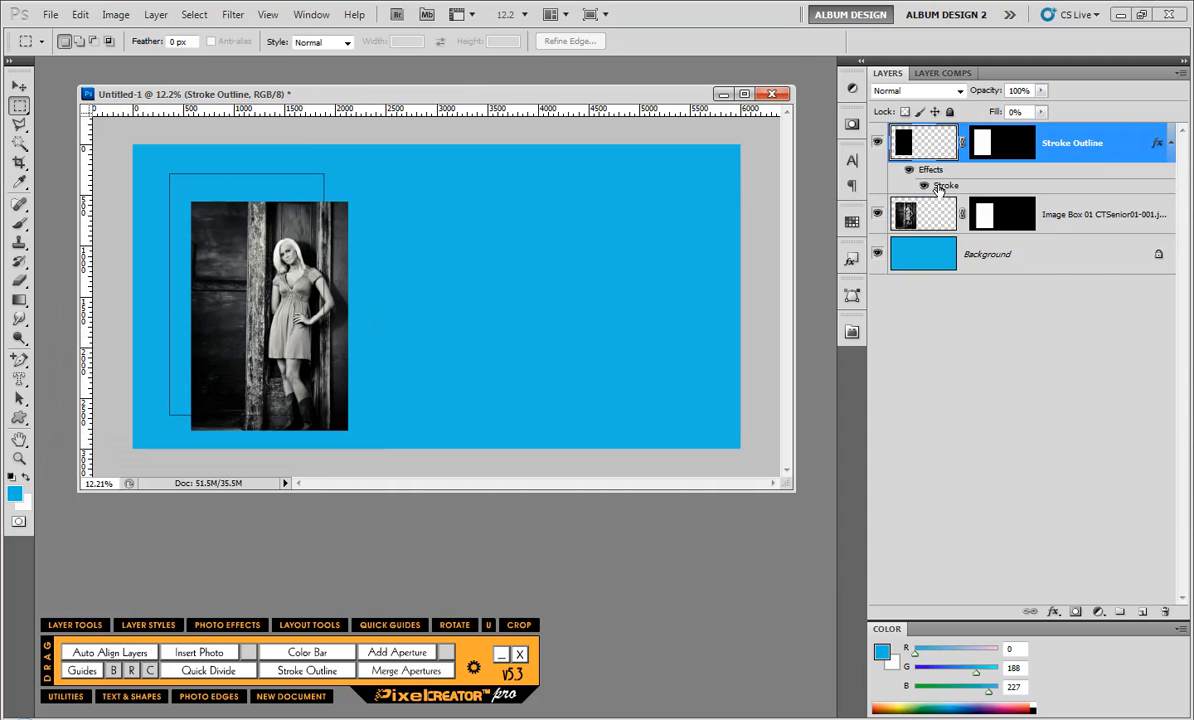
click(732, 376)
drag(730, 376, 603, 253)
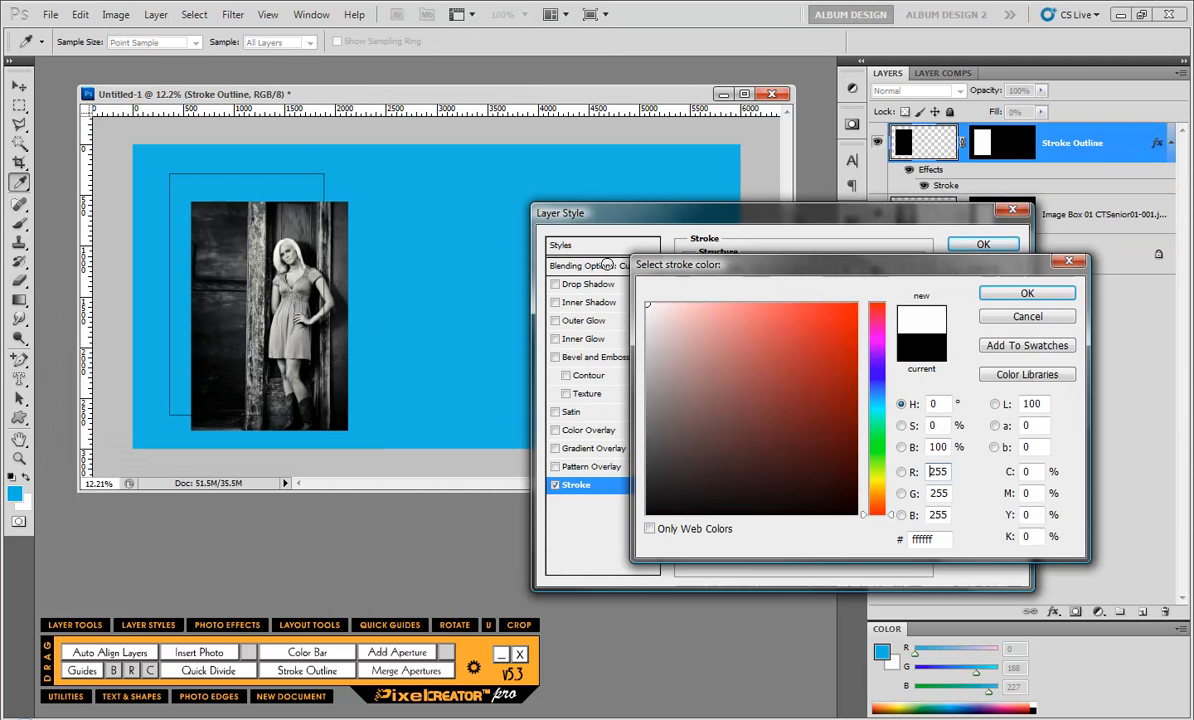
click(1053, 293)
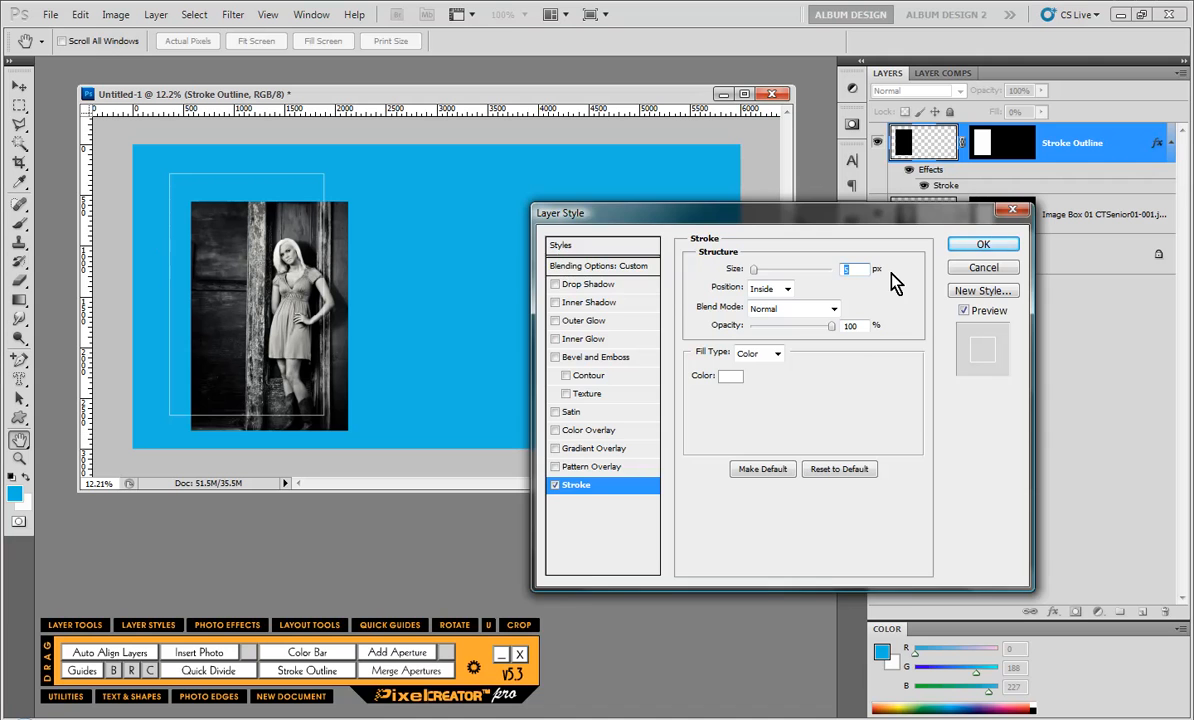
click(919, 248)
click(20, 88)
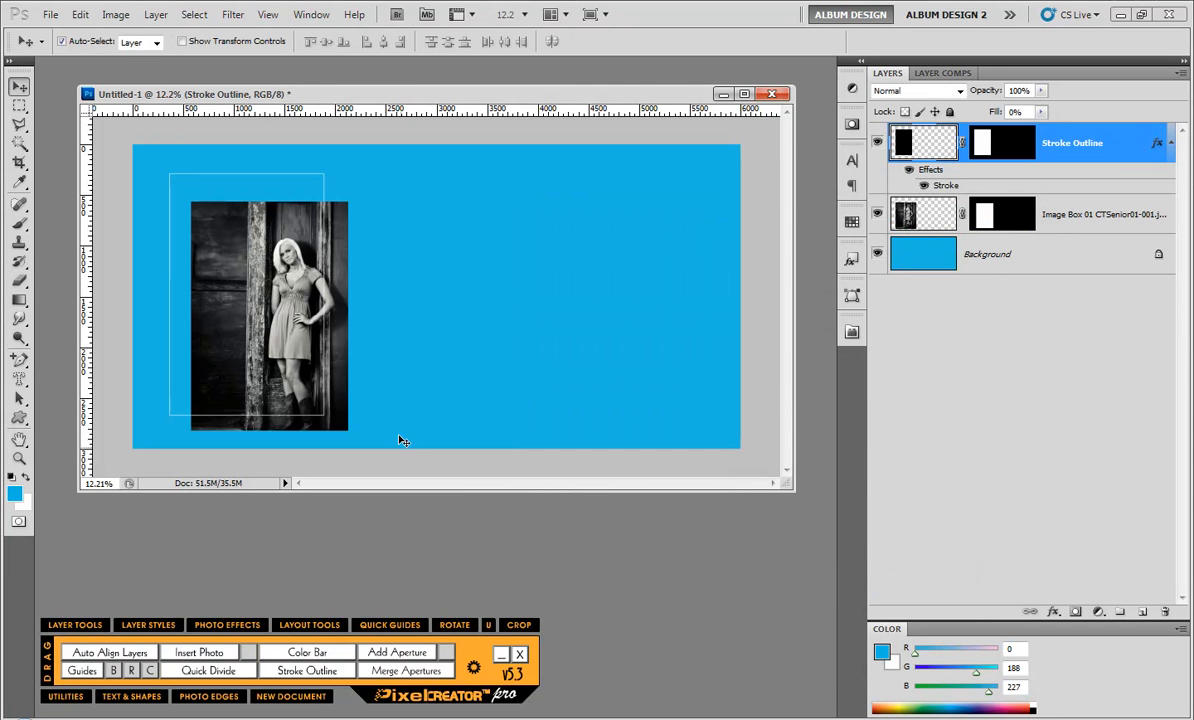
click(411, 467)
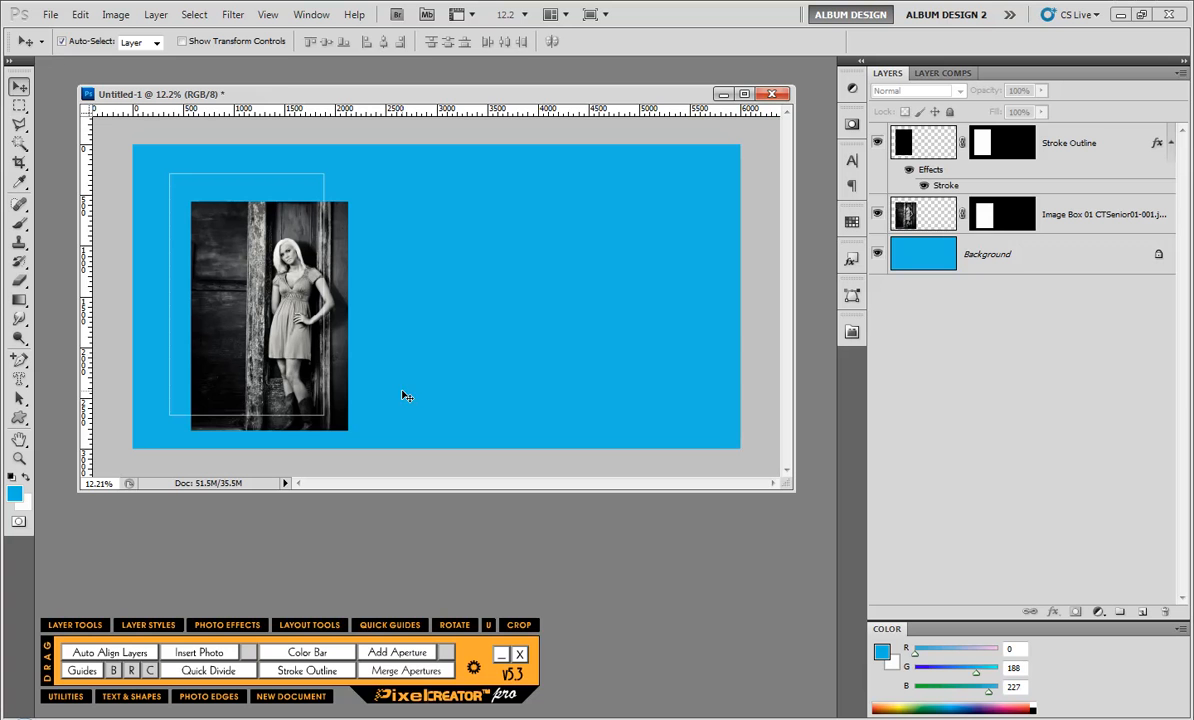
Step: Raise the Stroke Outline layer's fill to 100% and deselect the layer
click(276, 174)
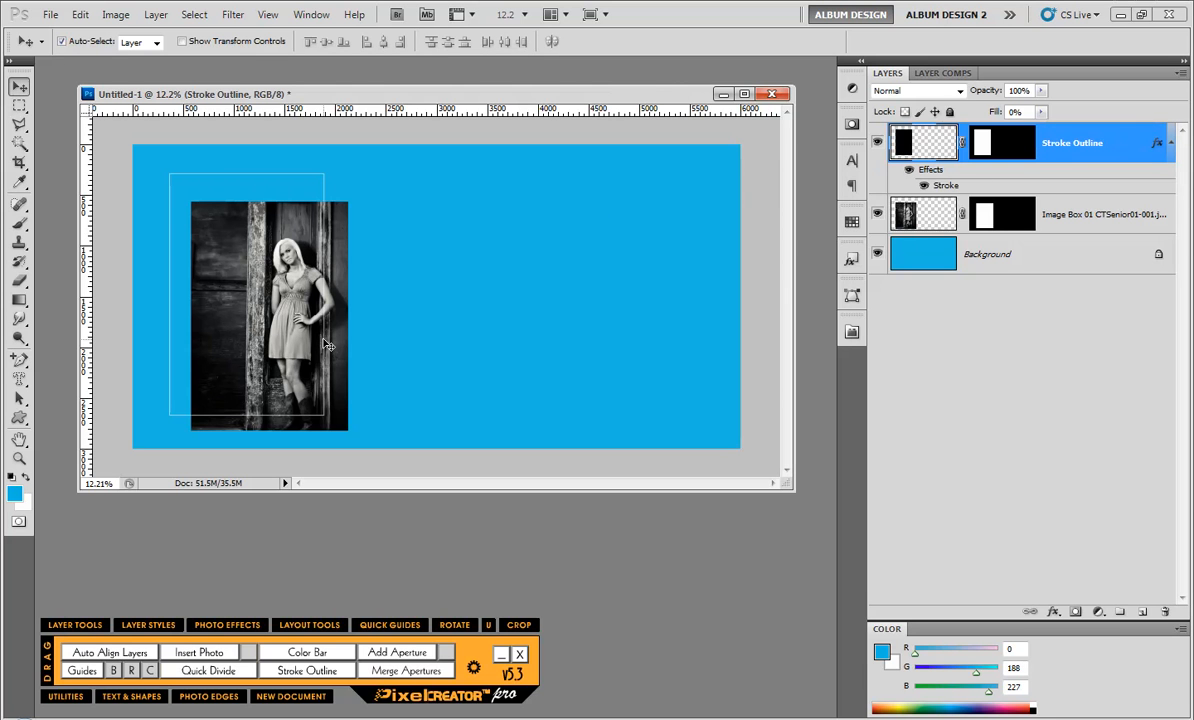
click(1041, 112)
drag(1044, 131, 1138, 139)
click(1025, 360)
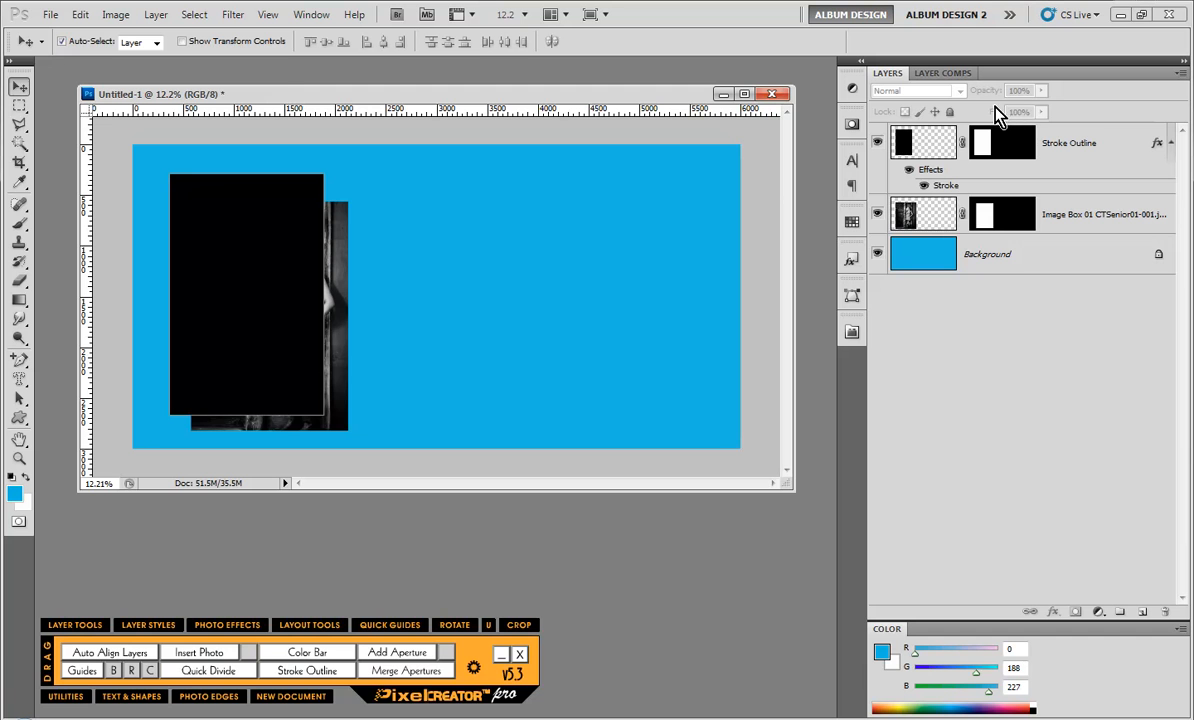
Step: Lower the Stroke Outline layer's opacity to 0%, then restore it to 100%
click(1070, 143)
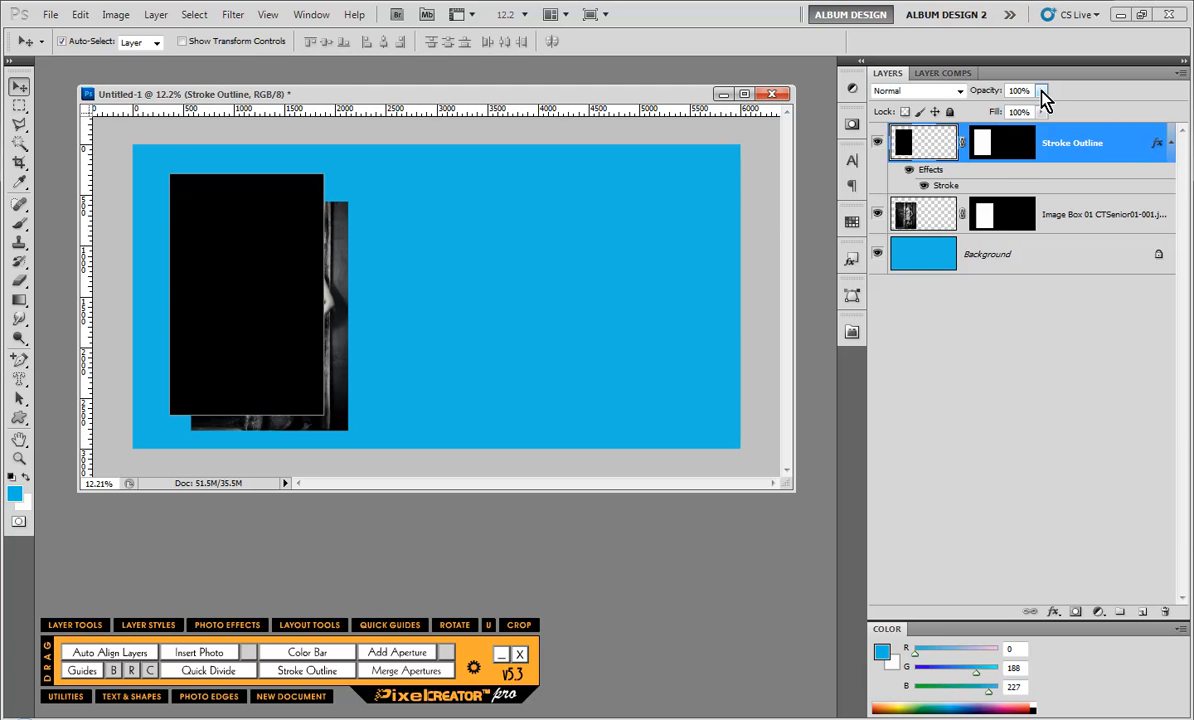
mouse_move(1041, 91)
mouse_down()
mouse_move(1040, 113)
mouse_move(995, 117)
mouse_up()
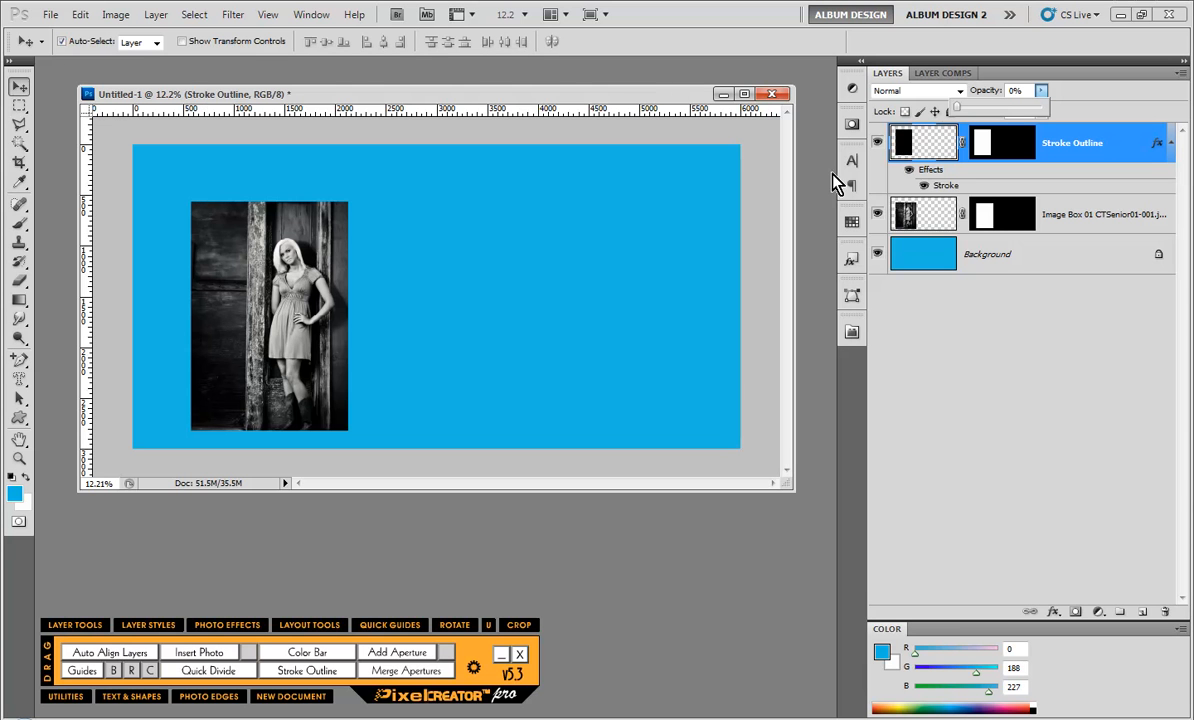
drag(1038, 101, 1047, 99)
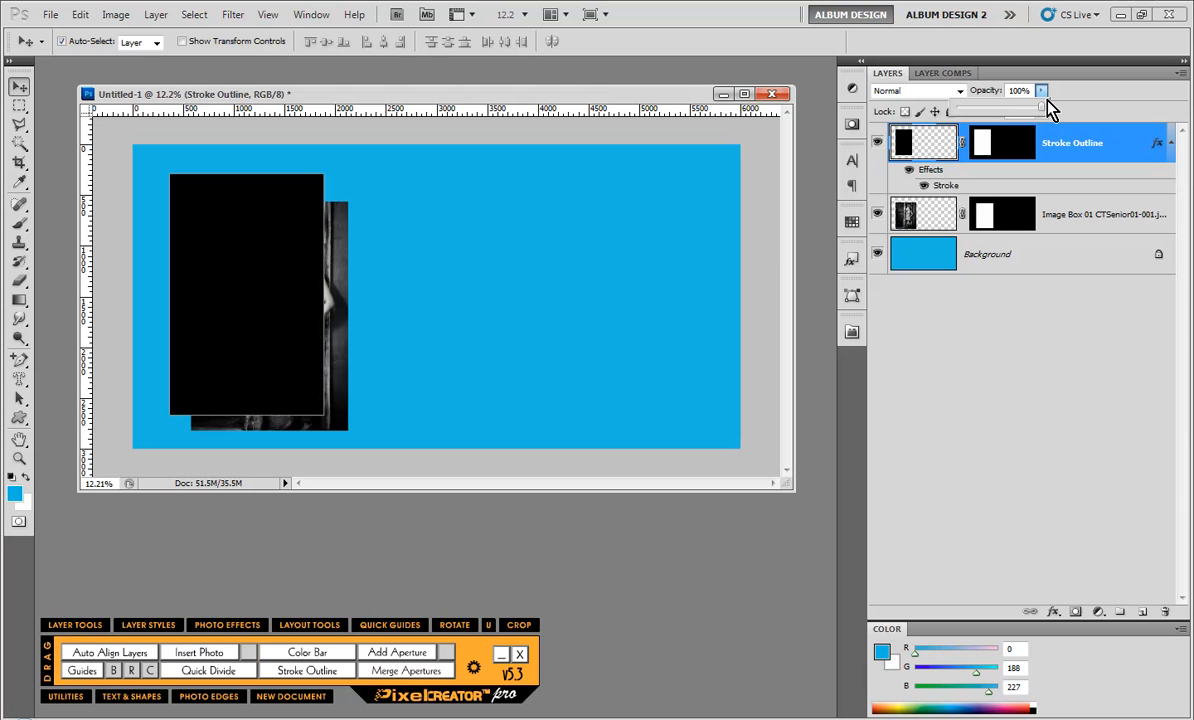
click(1086, 116)
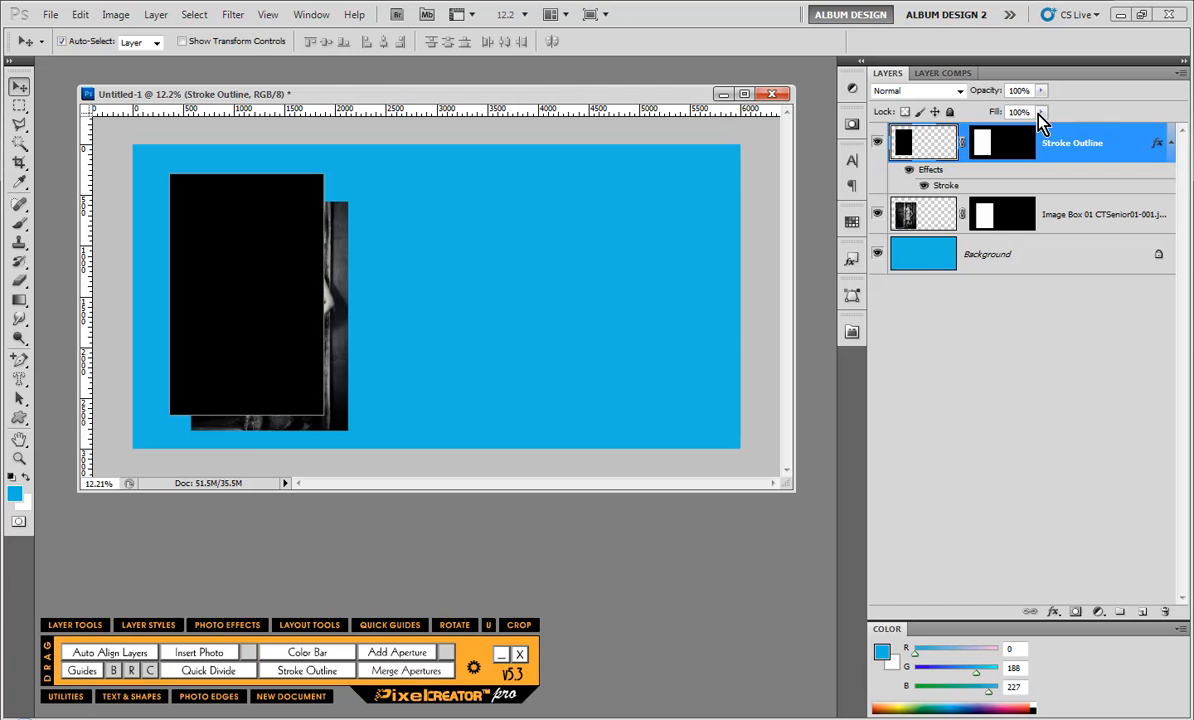
Step: Reduce the Stroke Outline layer's fill to 0% and deselect the layer
click(1041, 113)
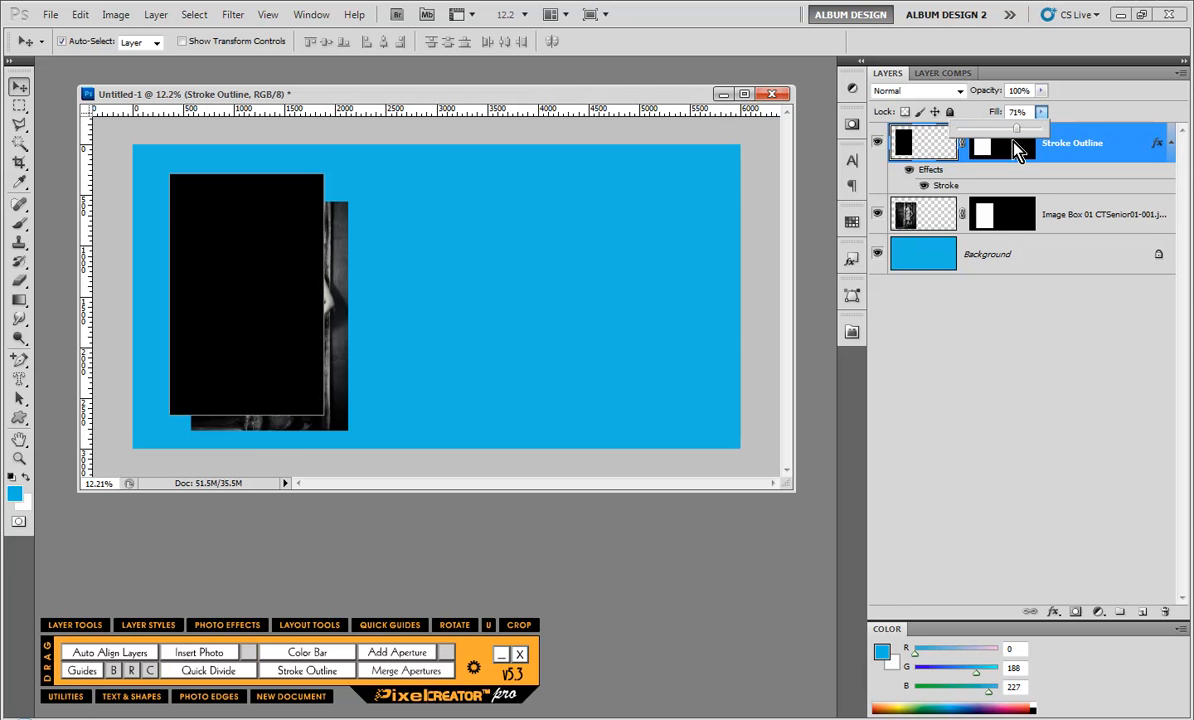
drag(1043, 136, 952, 140)
click(1008, 402)
click(1008, 394)
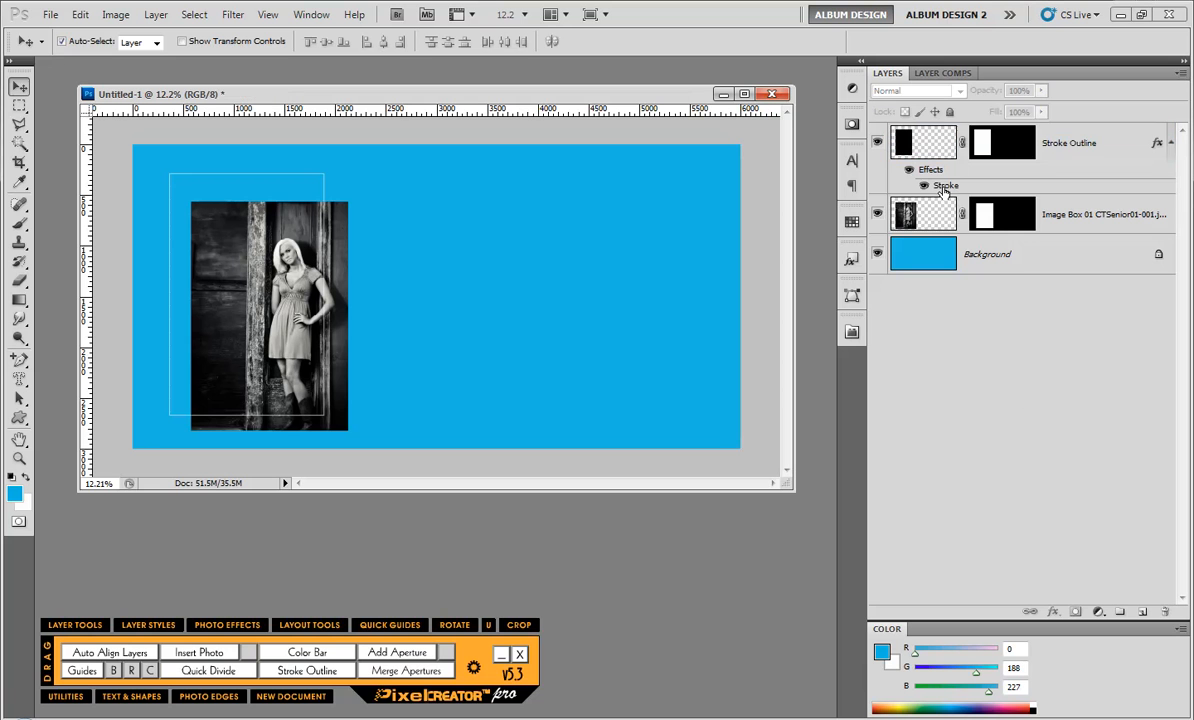
click(942, 184)
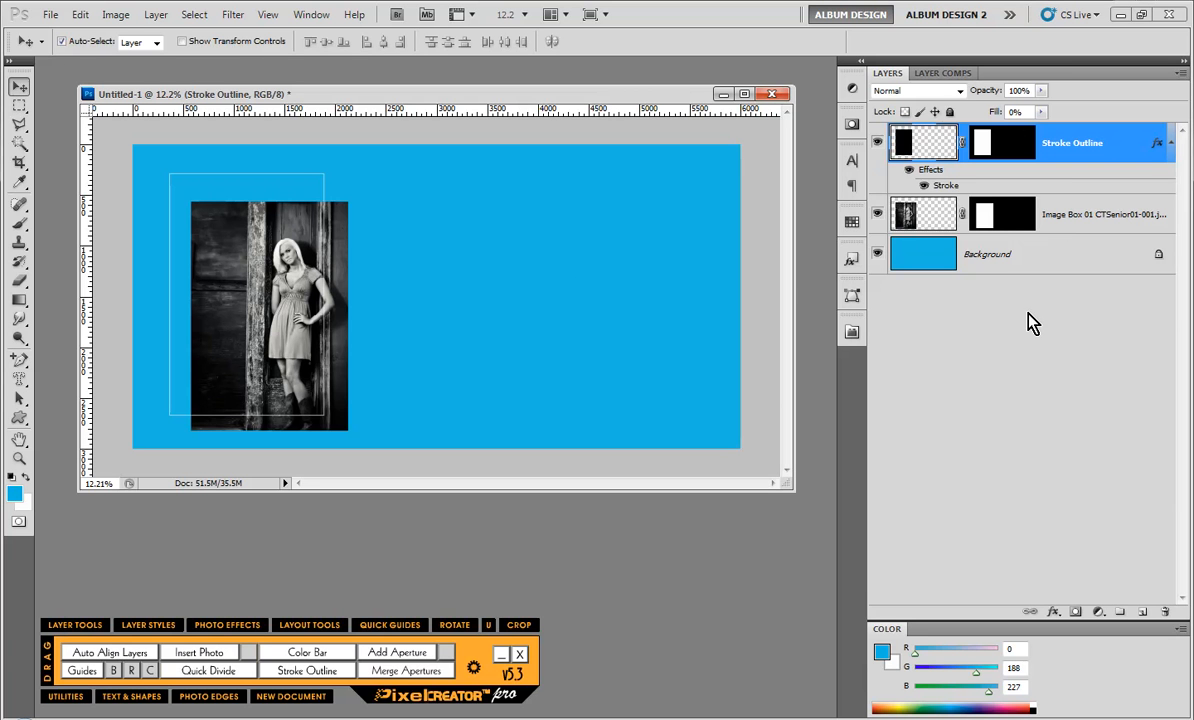
click(962, 354)
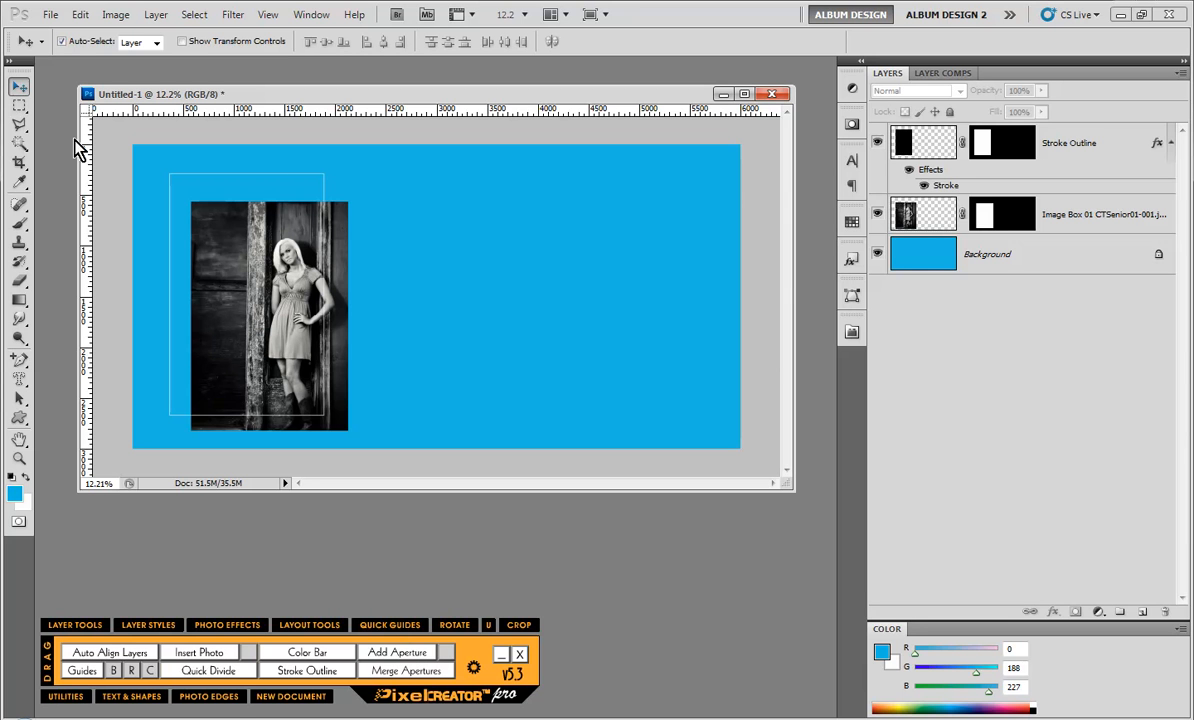
Step: Delete the Stroke Outline layer and the inserted photo layer together, keeping the blue background
drag(398, 176, 262, 331)
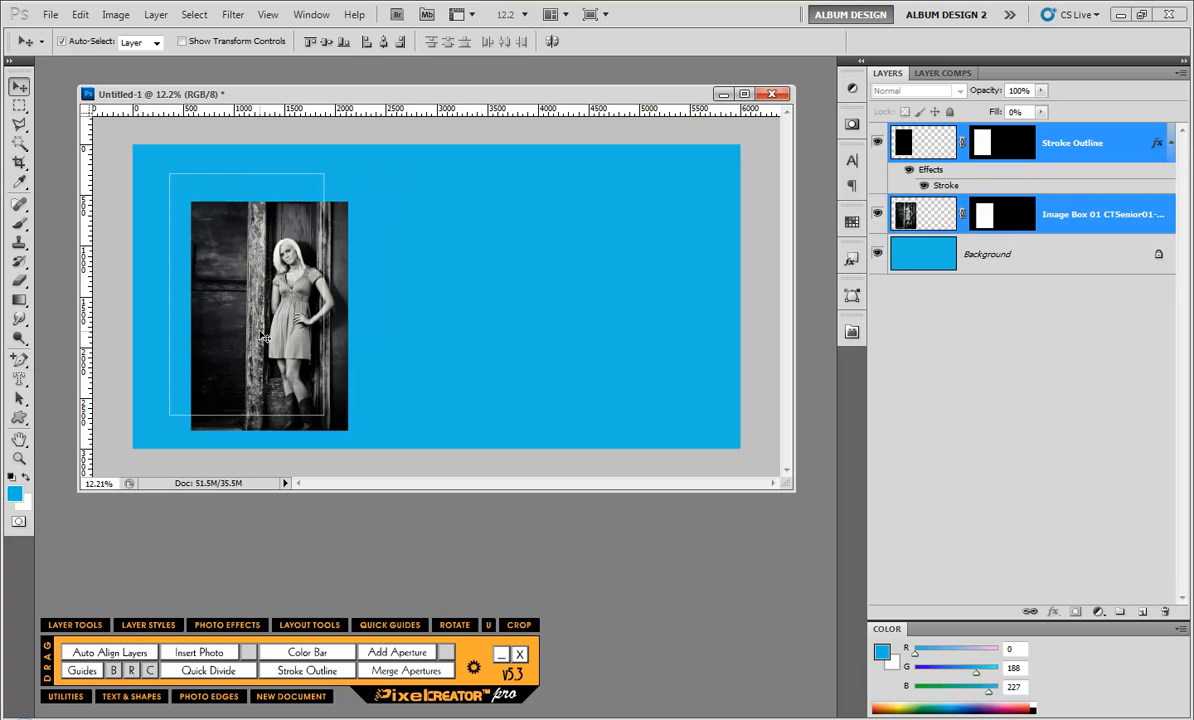
key(Delete)
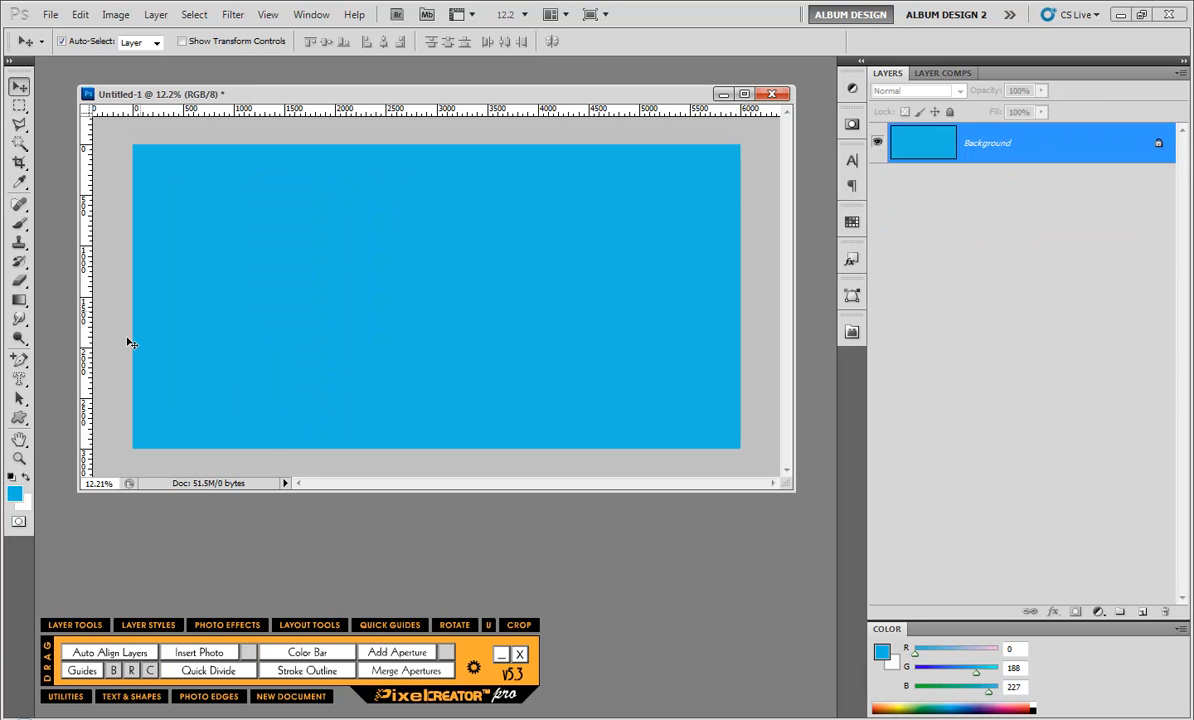
Step: Draw a roughly square marquee selection about 1900 px wide on the page's right half and set the foreground color to teal
click(19, 416)
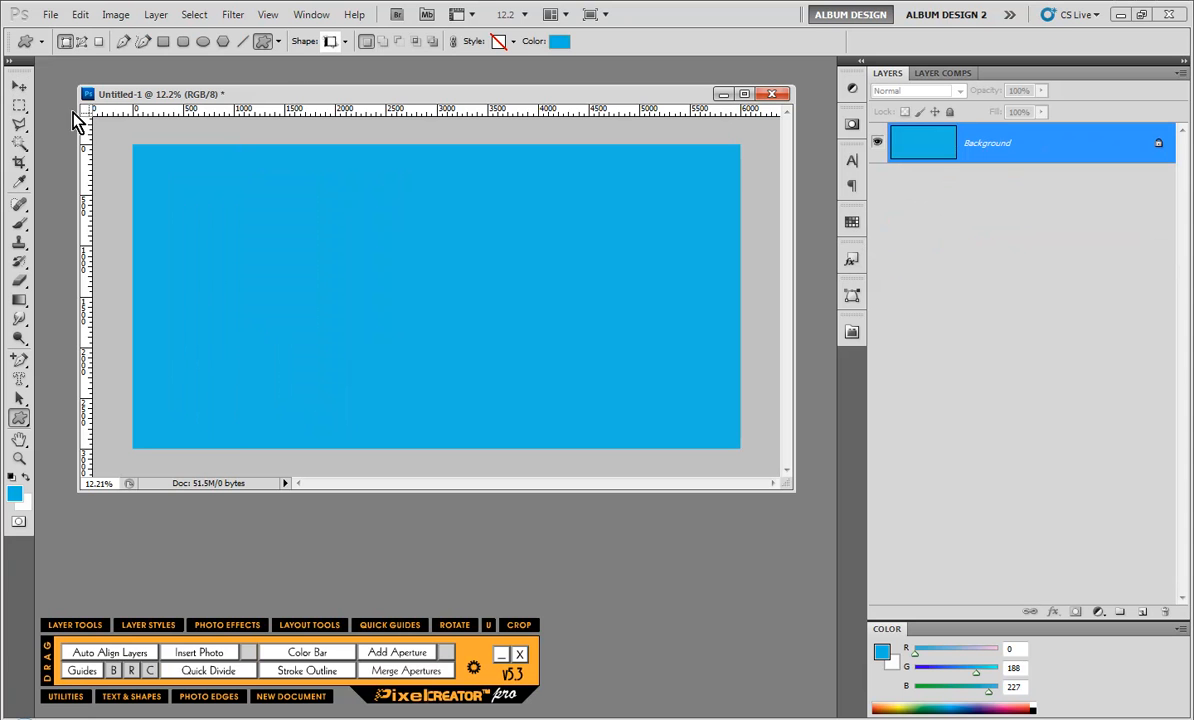
click(19, 105)
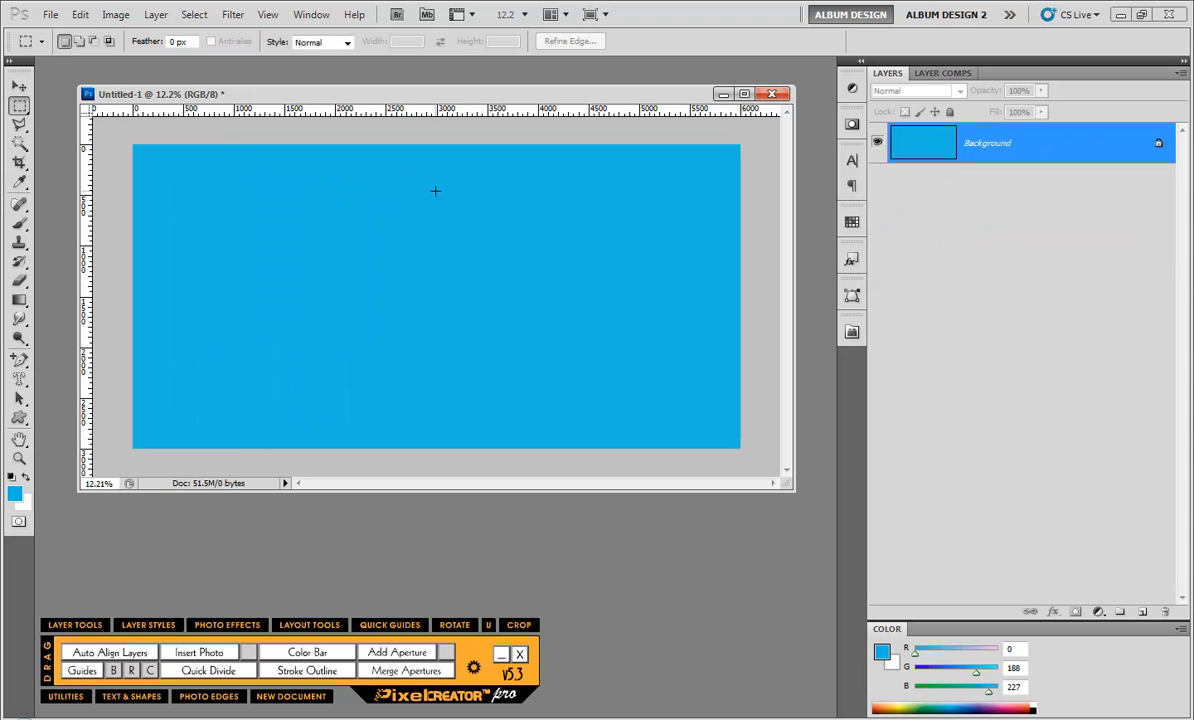
drag(418, 198, 487, 267)
drag(639, 403, 612, 405)
click(895, 700)
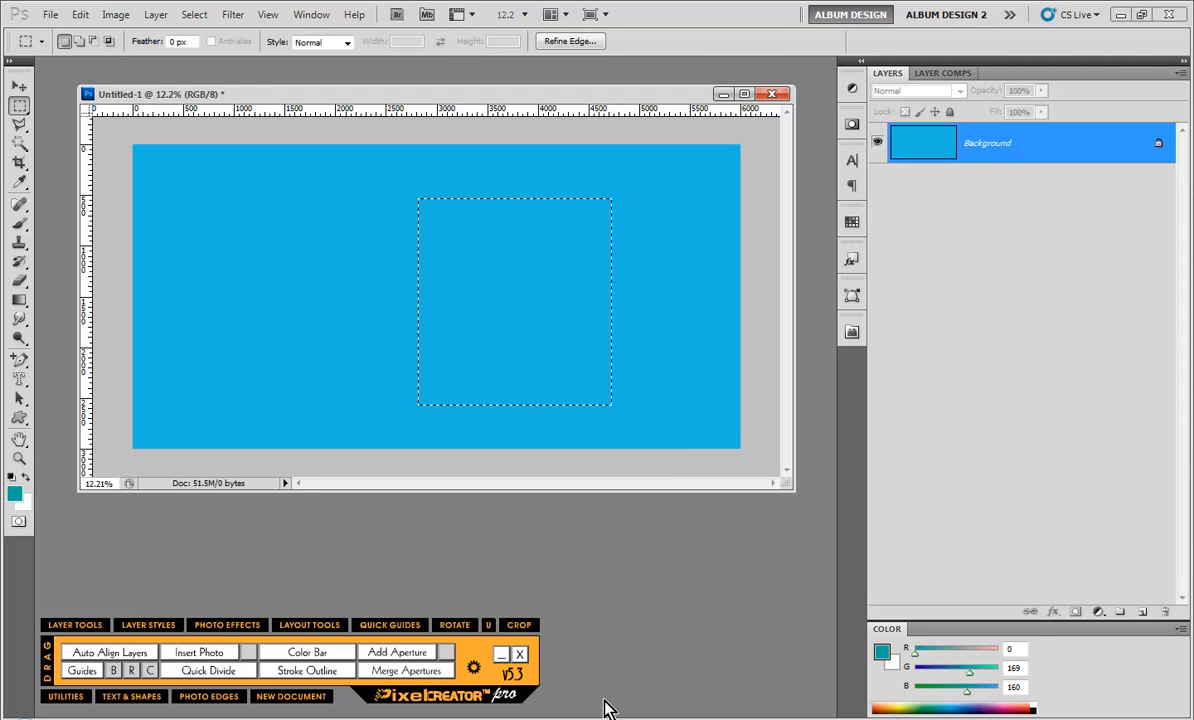
Step: Quick Divide the selection into 3 vertical by 3 horizontal image box layers with .25in spacing and no guidelines
click(222, 671)
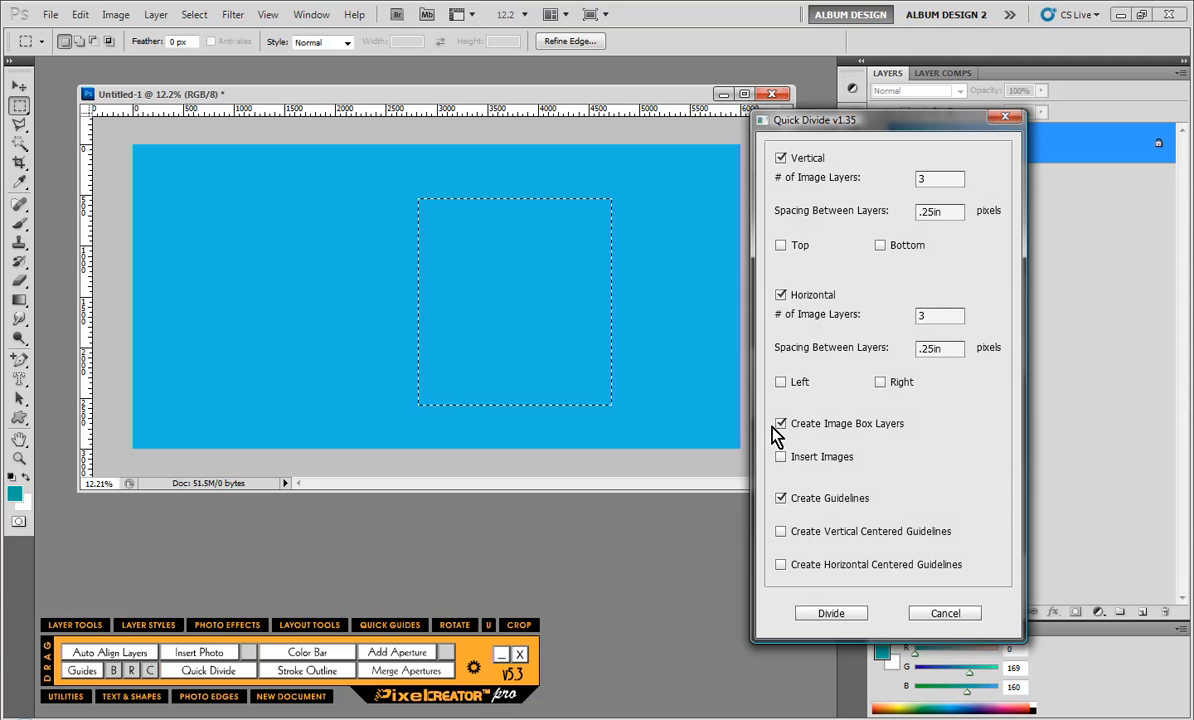
click(781, 498)
click(831, 614)
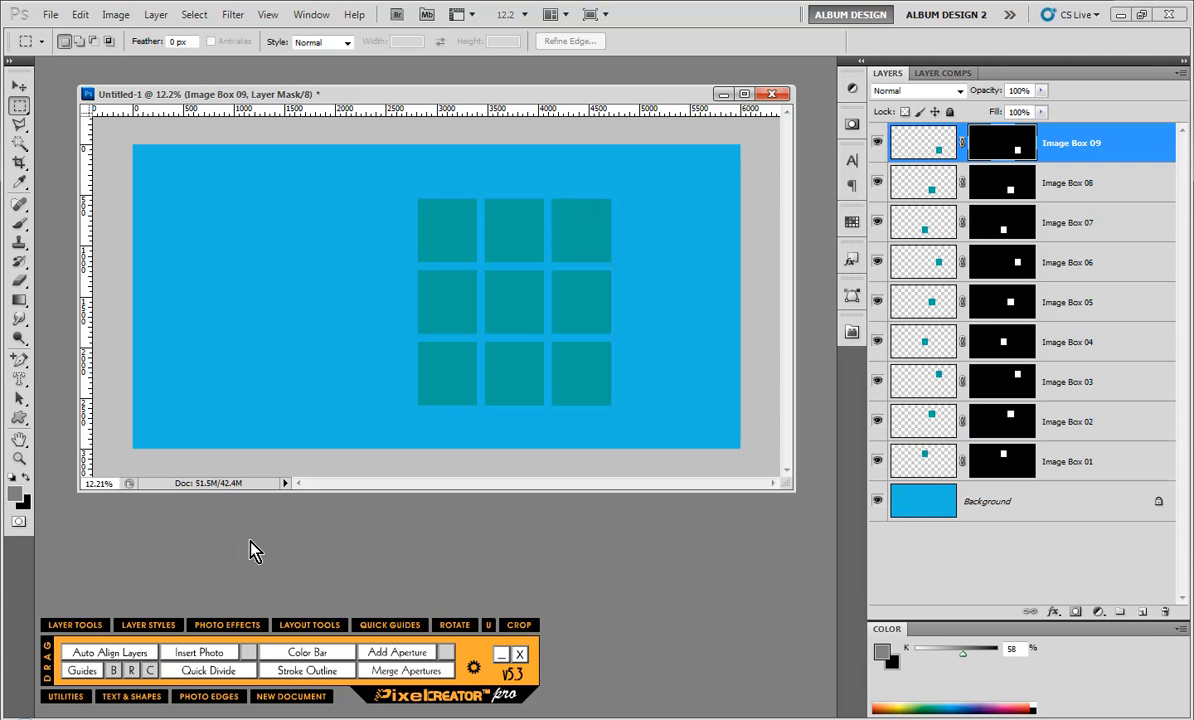
Step: Select the Background layer and set the foreground color to black (000000)
click(993, 503)
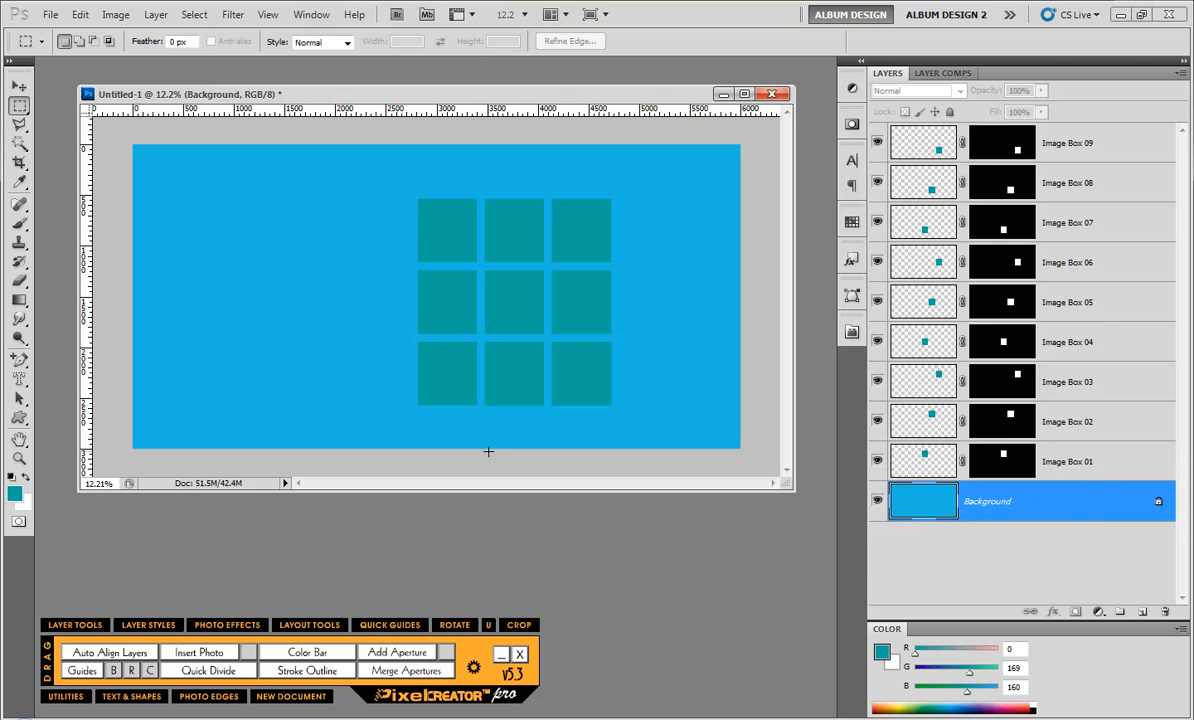
click(16, 494)
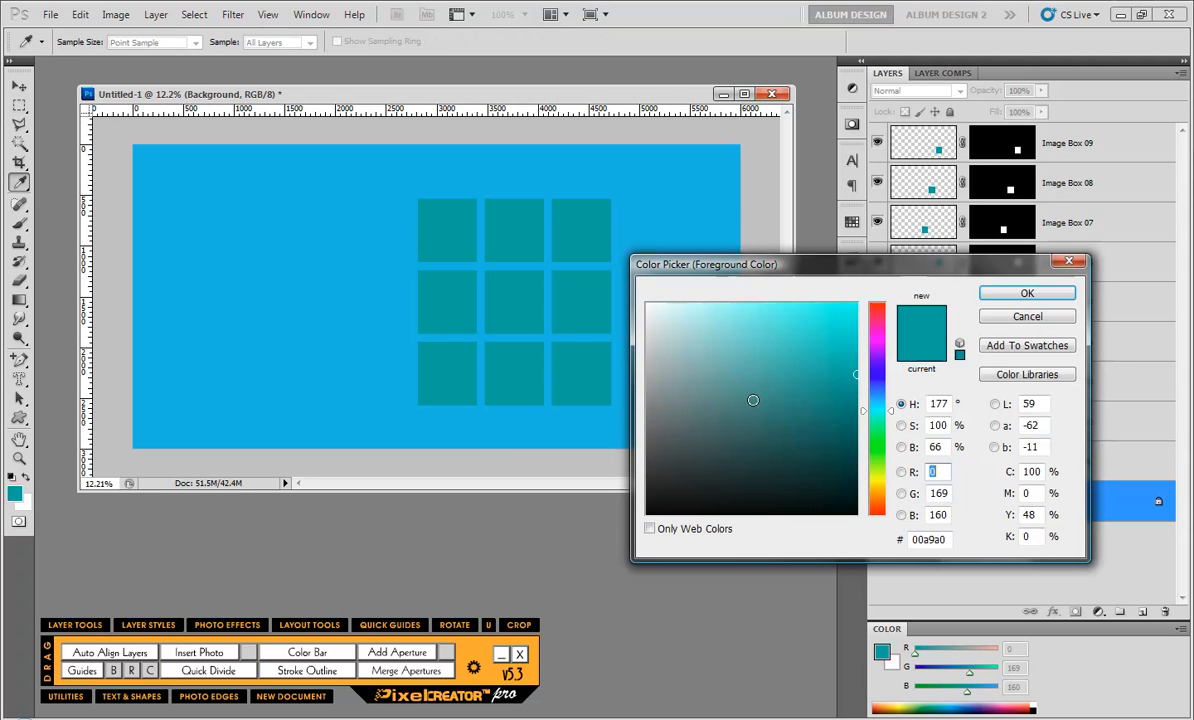
click(647, 513)
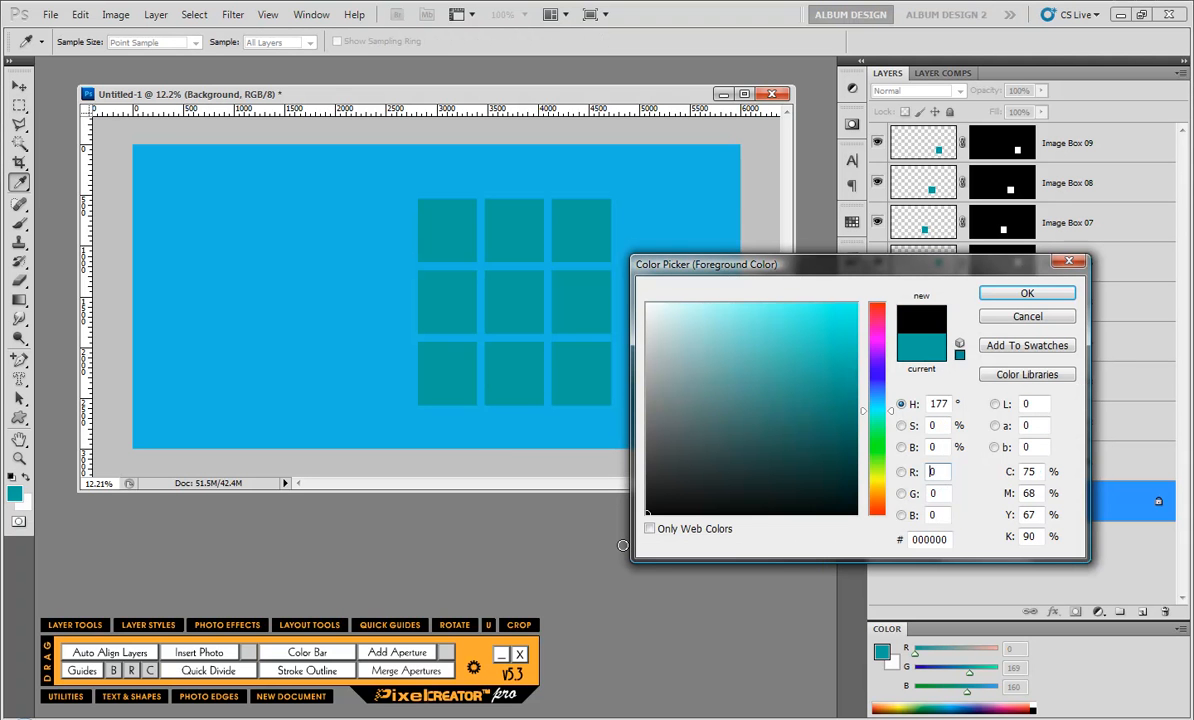
click(1008, 296)
Step: Select all nine image boxes and add a Color Bar beneath them with a 1 in offset
click(19, 86)
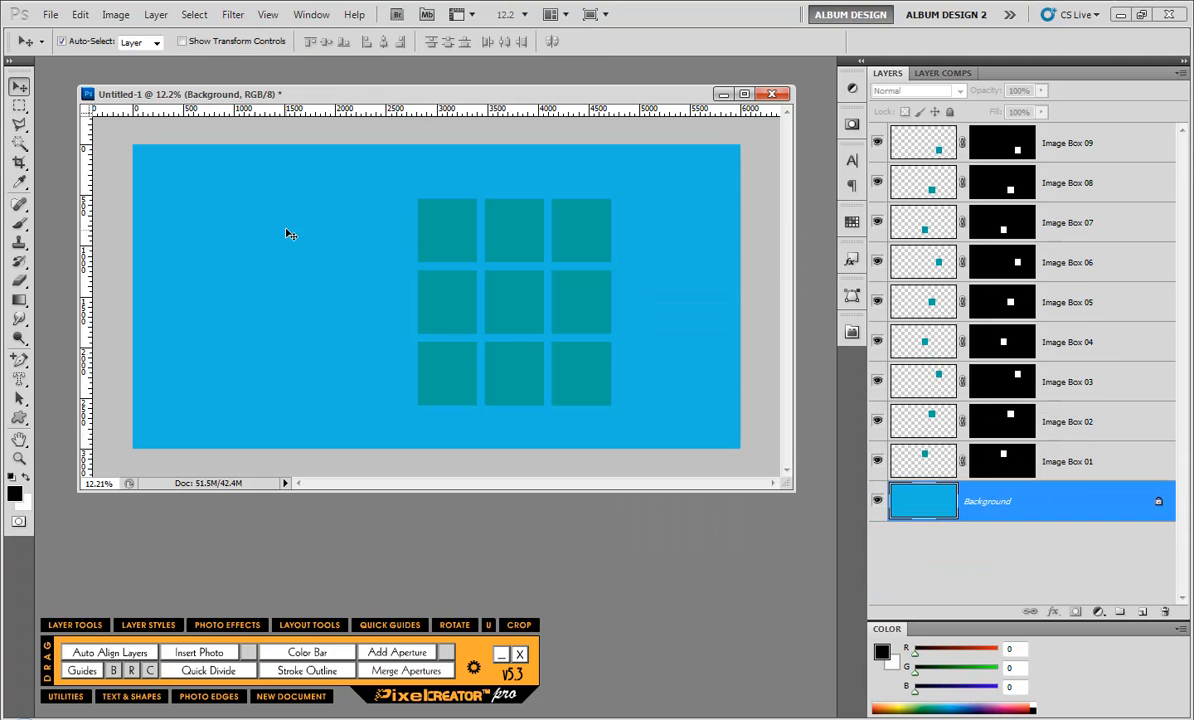
click(383, 214)
drag(383, 214, 561, 390)
click(310, 651)
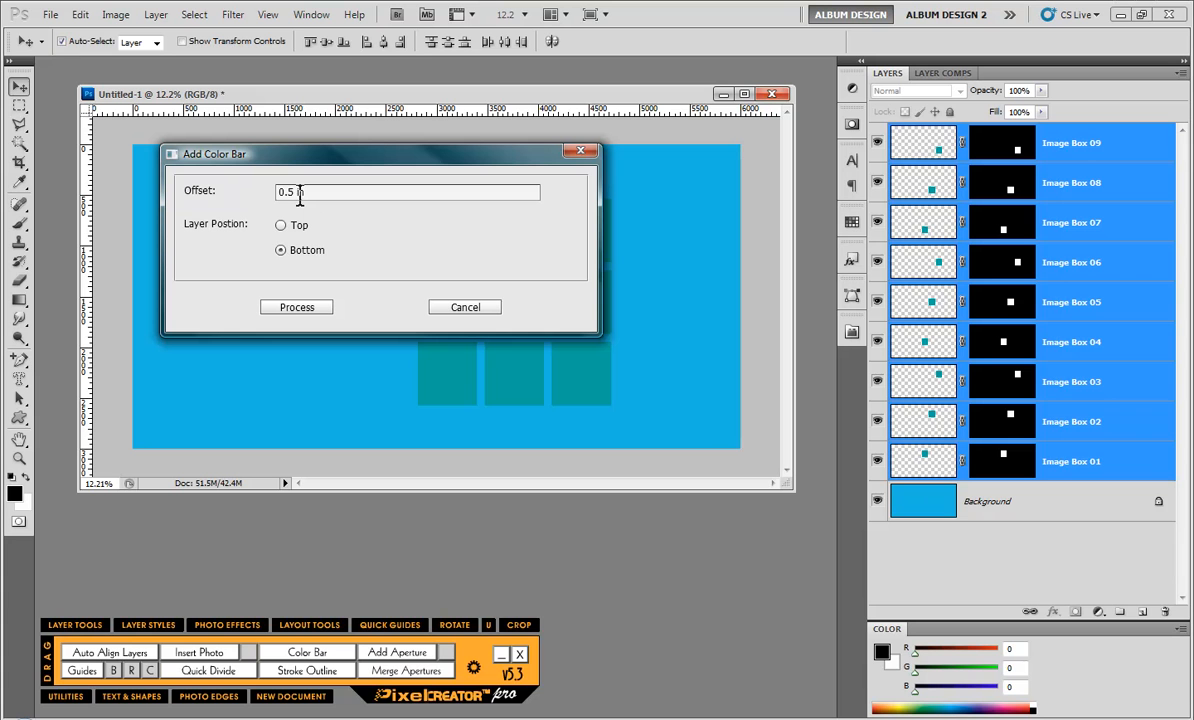
drag(294, 191, 266, 191)
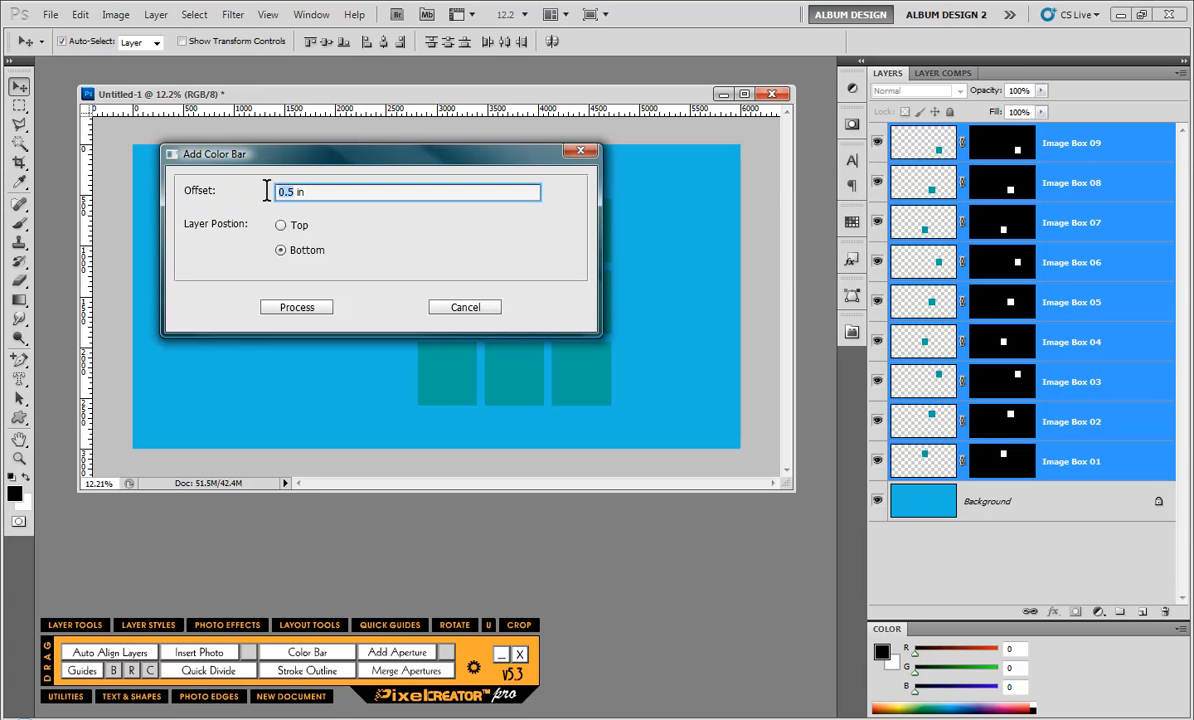
text(1)
click(312, 313)
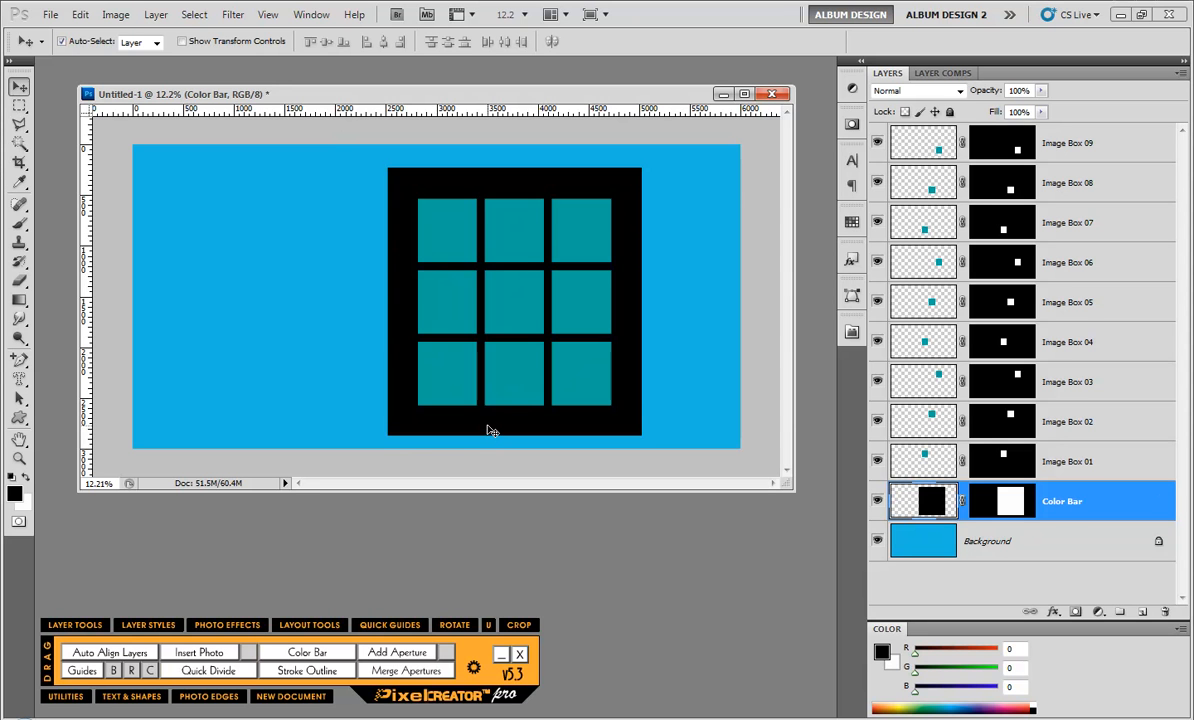
Step: Delete the Color Bar layer and reselect all nine image boxes
key(Delete)
mouse_move(377, 223)
mouse_down()
mouse_move(520, 292)
mouse_move(581, 360)
mouse_up()
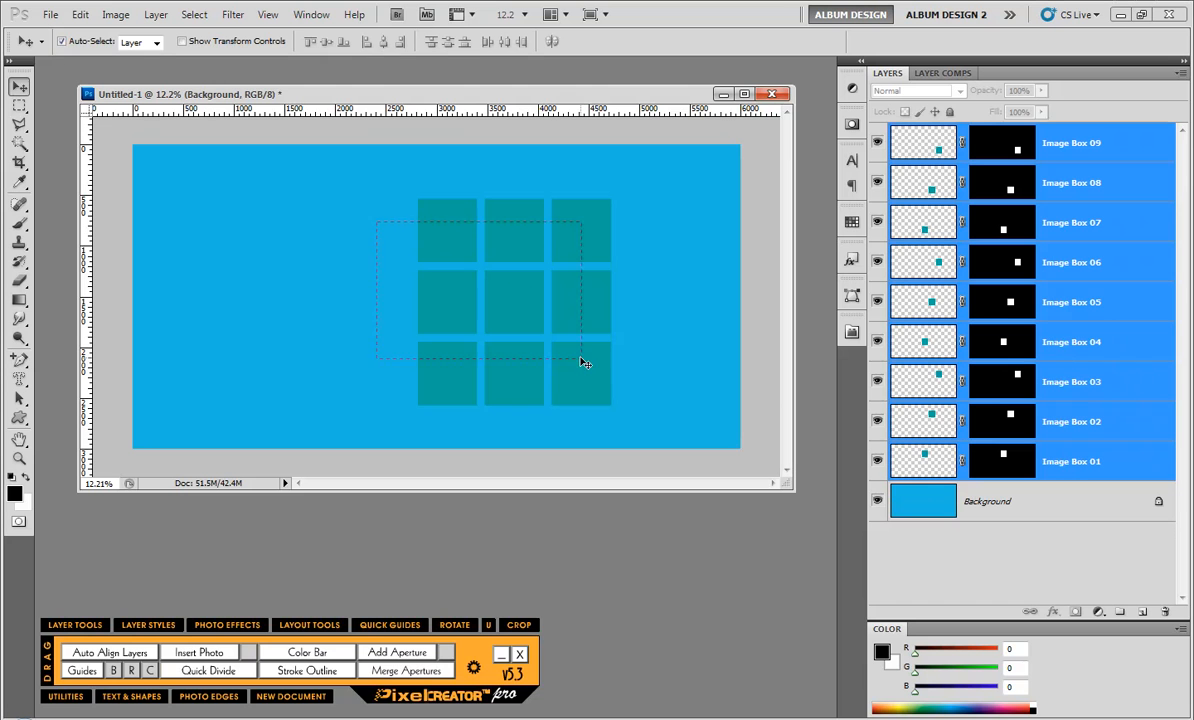
Step: Add a Stroke Outline beneath the selected image boxes with an offset of 1 and a white stroke color
click(330, 672)
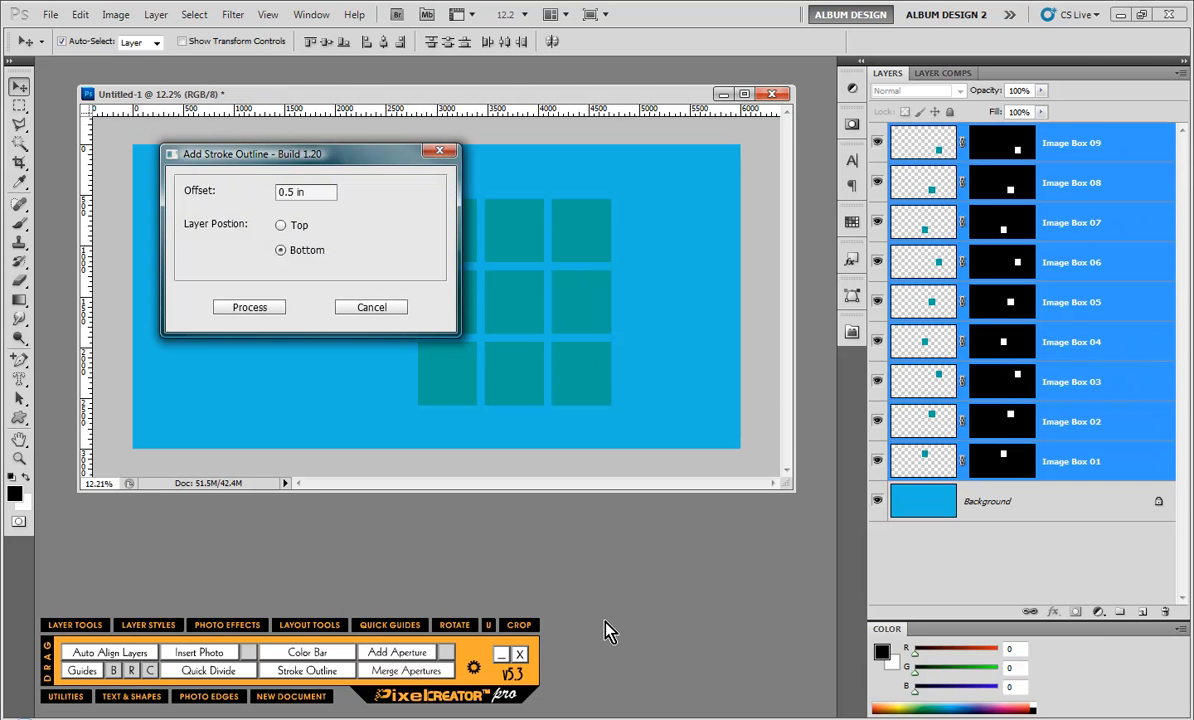
drag(306, 195, 232, 183)
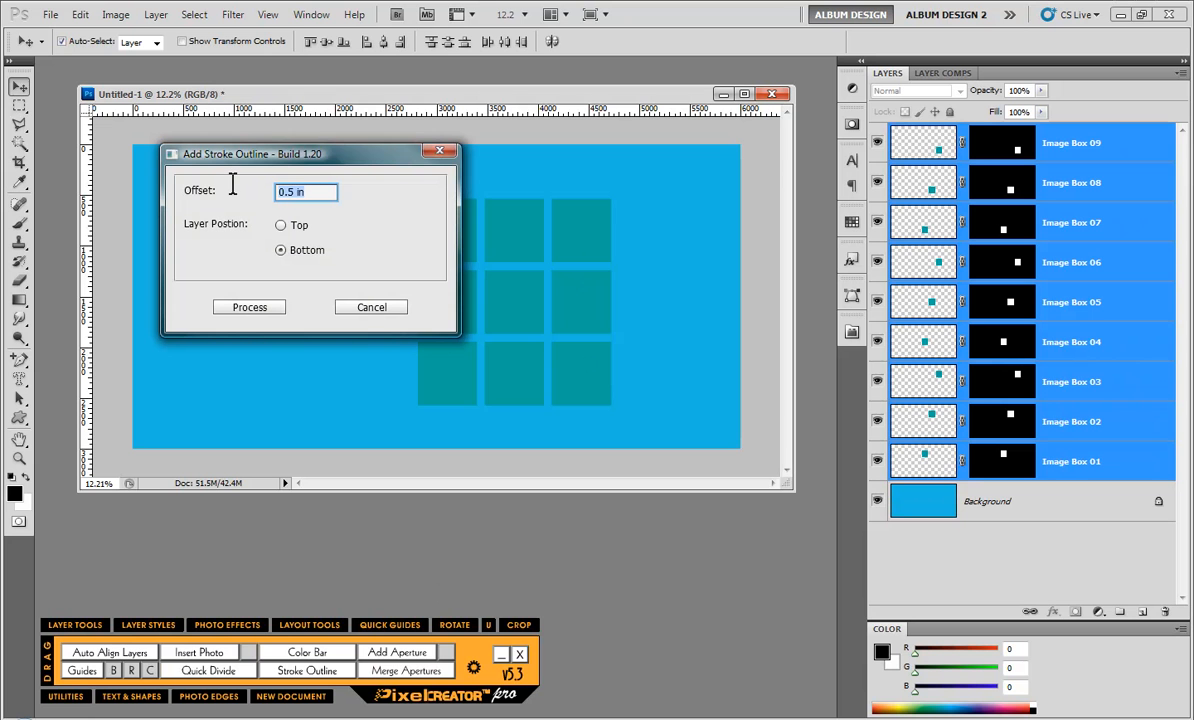
text(1)
click(252, 309)
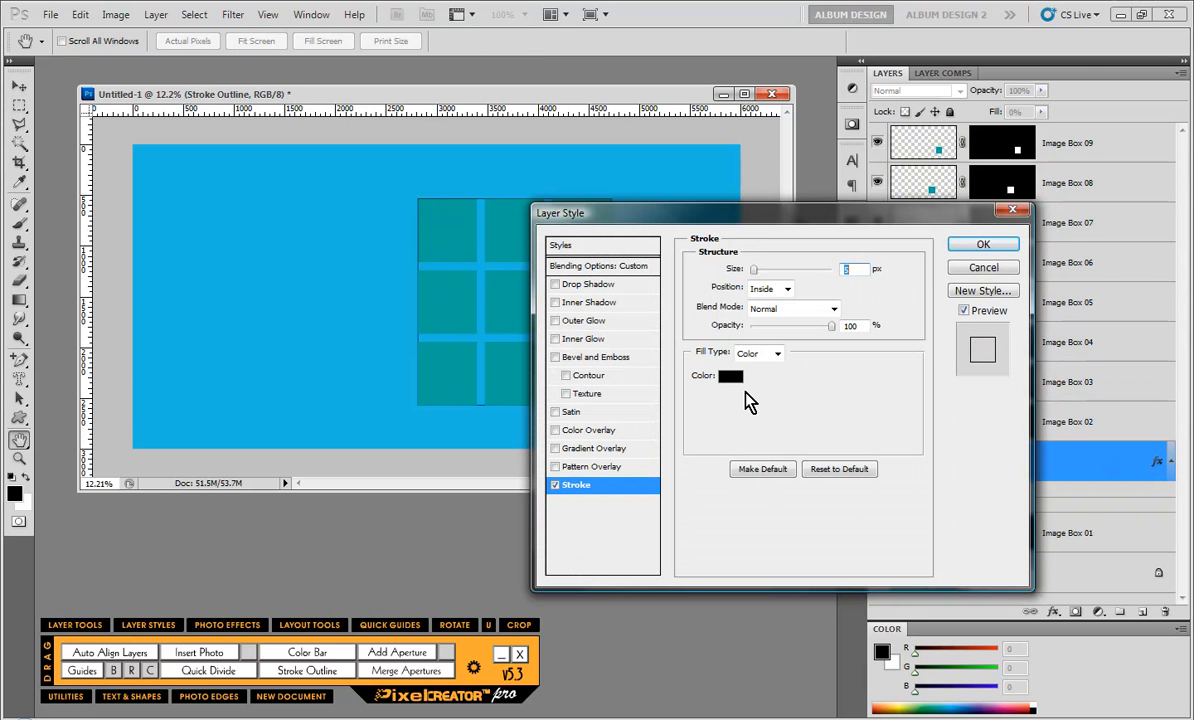
click(730, 376)
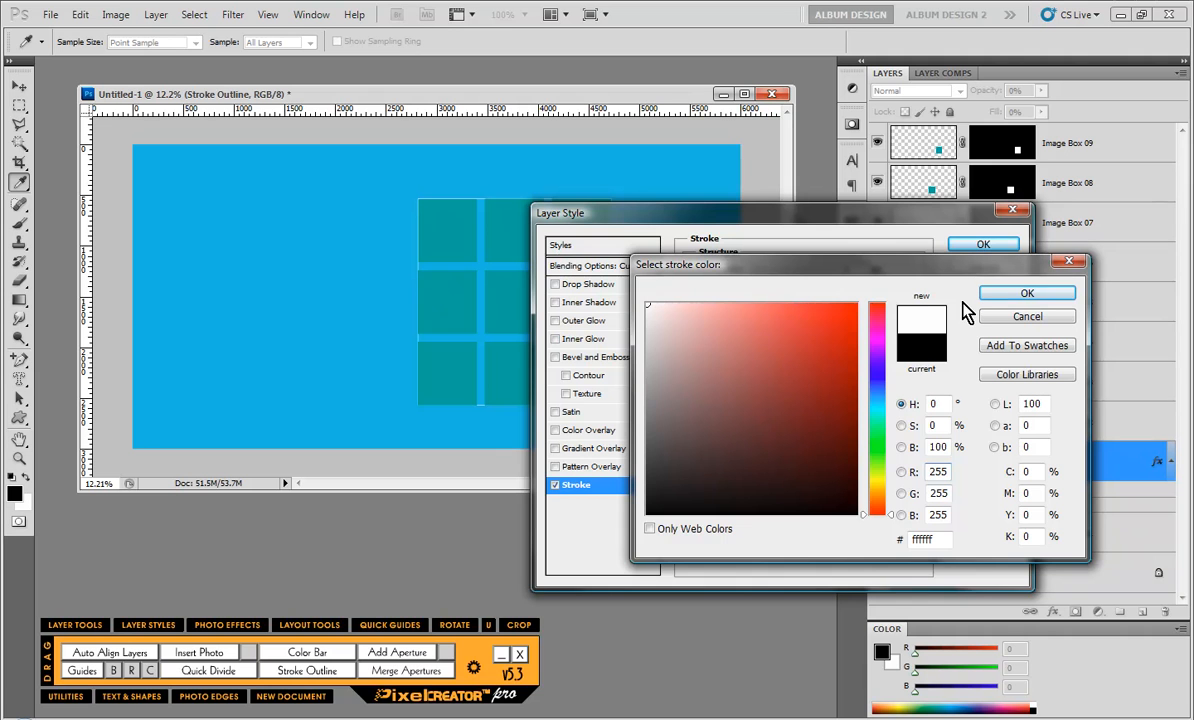
click(1016, 295)
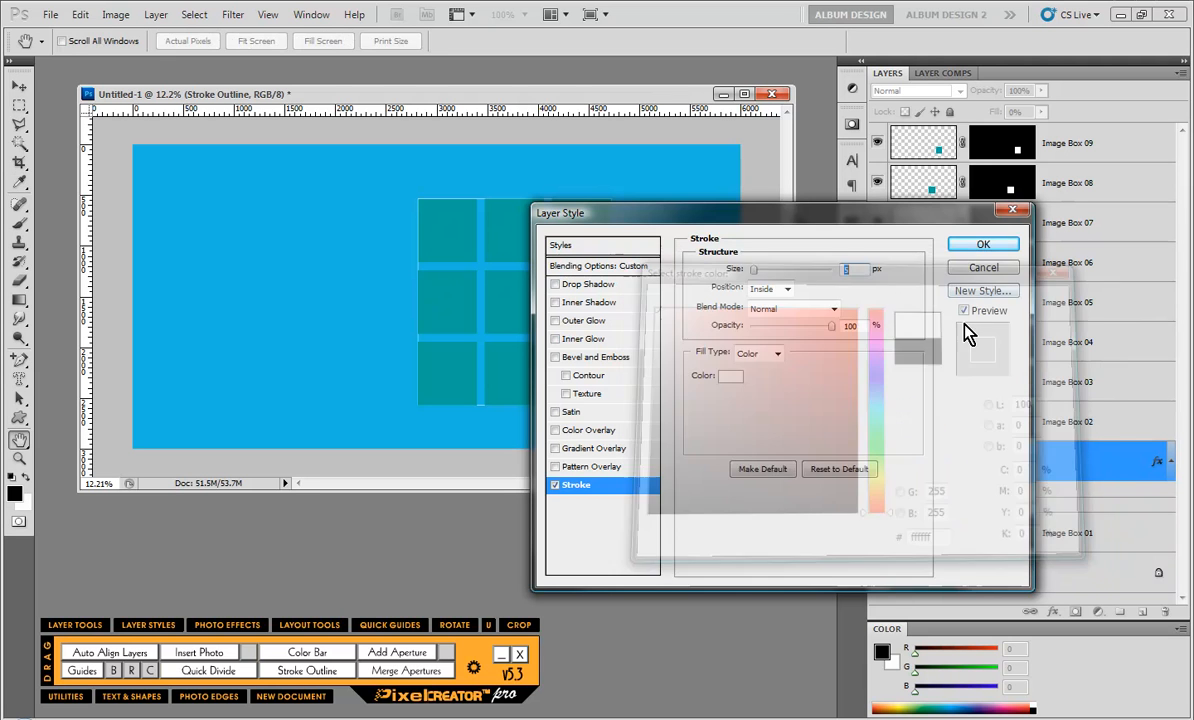
click(975, 246)
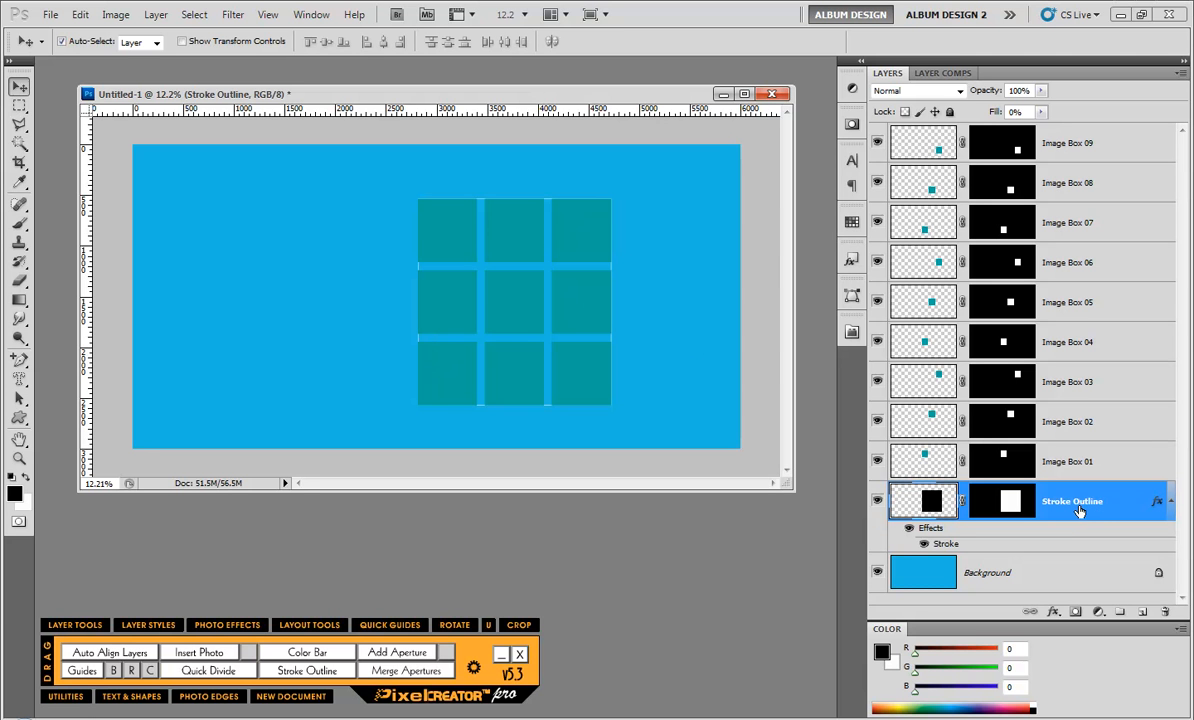
Step: Replace the Stroke Outline layer with a black outline offset 1 in around all nine image boxes, in the bottom layer position
mouse_move(1078, 511)
mouse_down()
mouse_move(1082, 568)
mouse_move(1160, 610)
mouse_up()
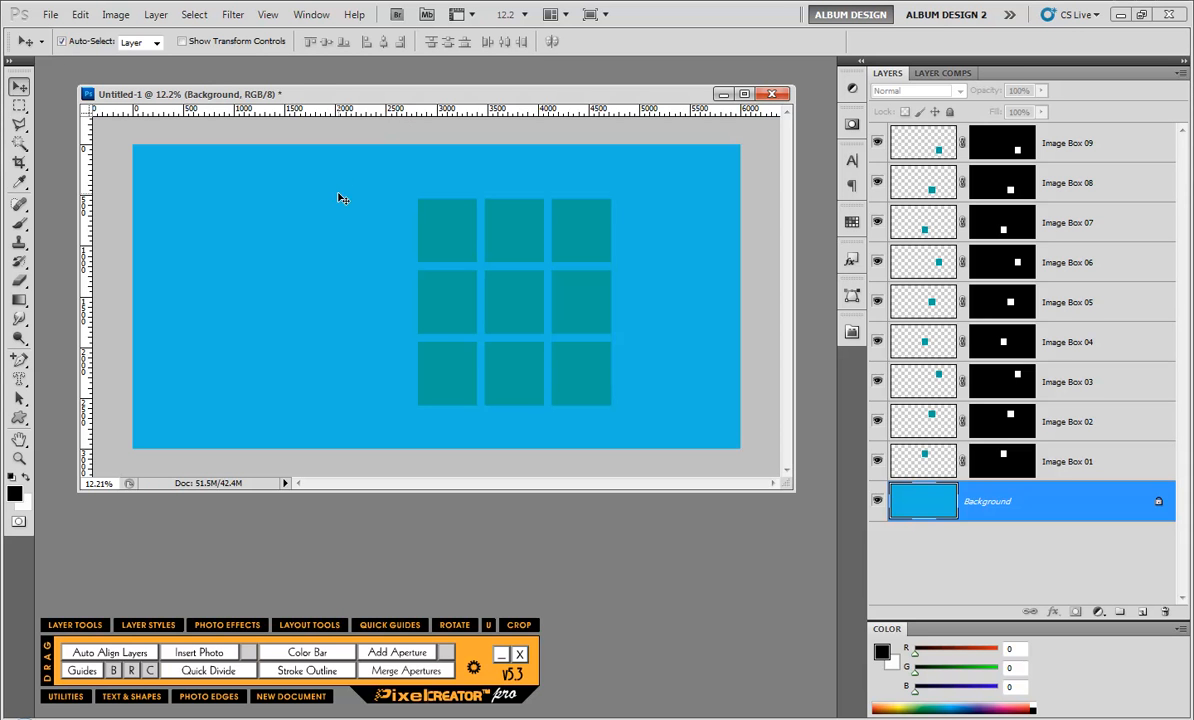
drag(338, 193, 570, 376)
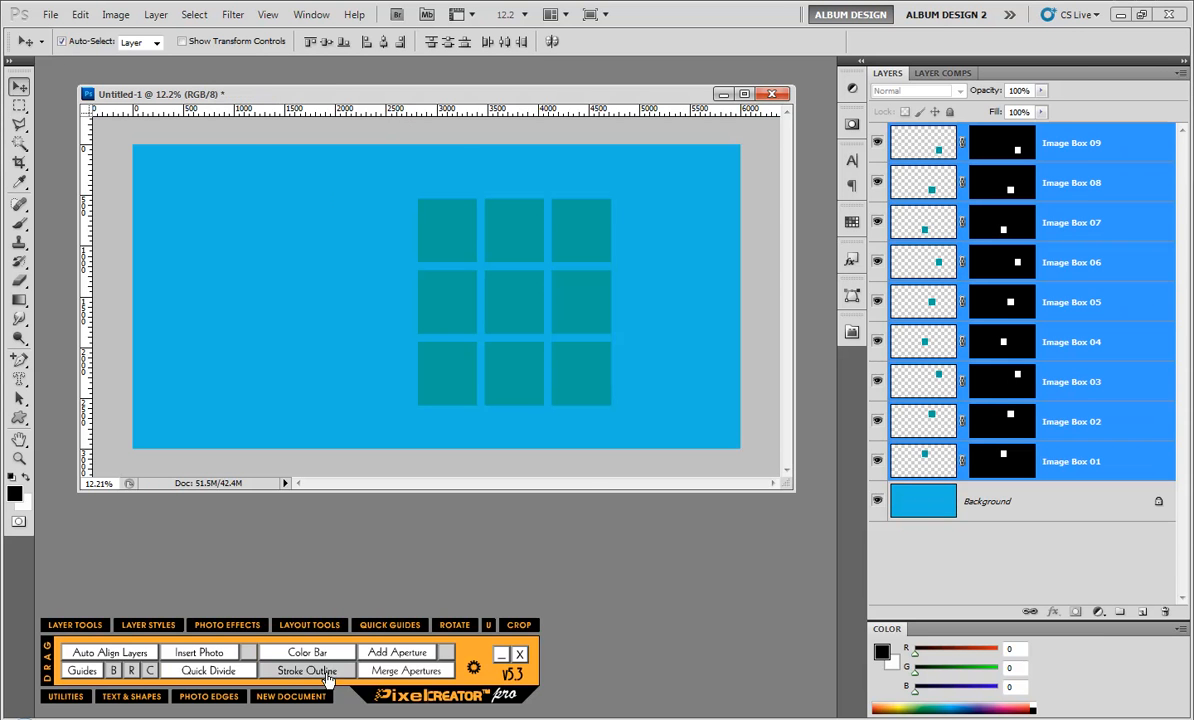
click(307, 670)
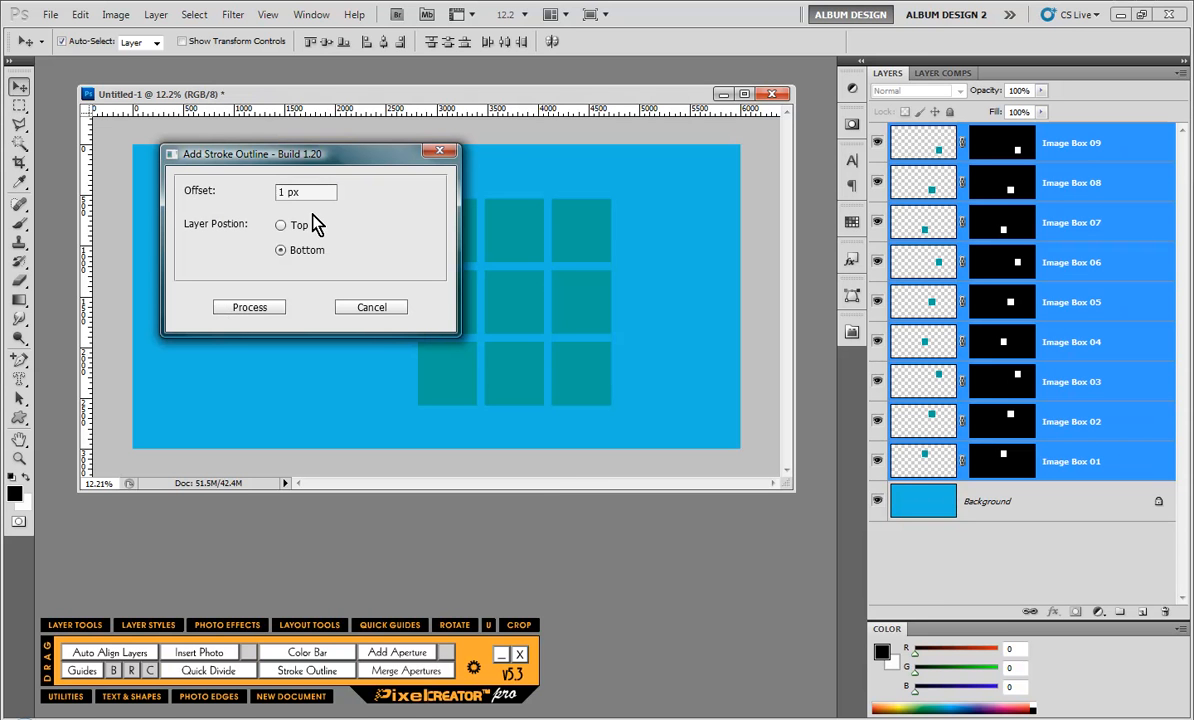
drag(310, 193, 209, 224)
click(258, 306)
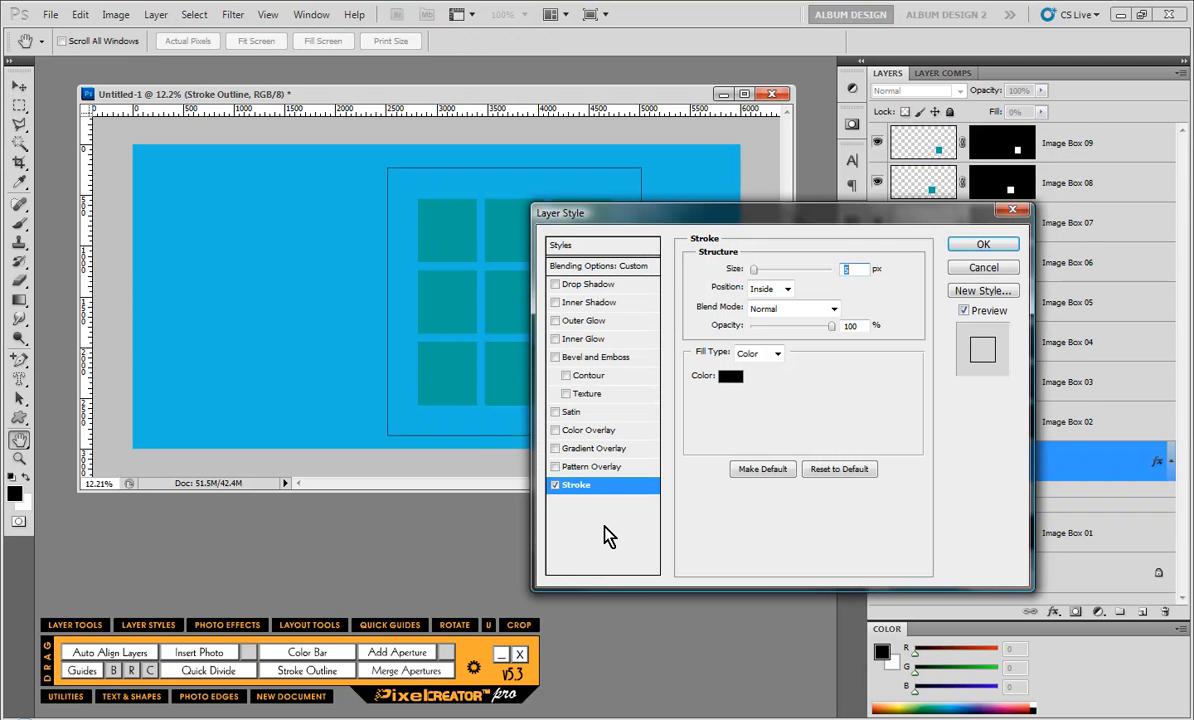
click(900, 243)
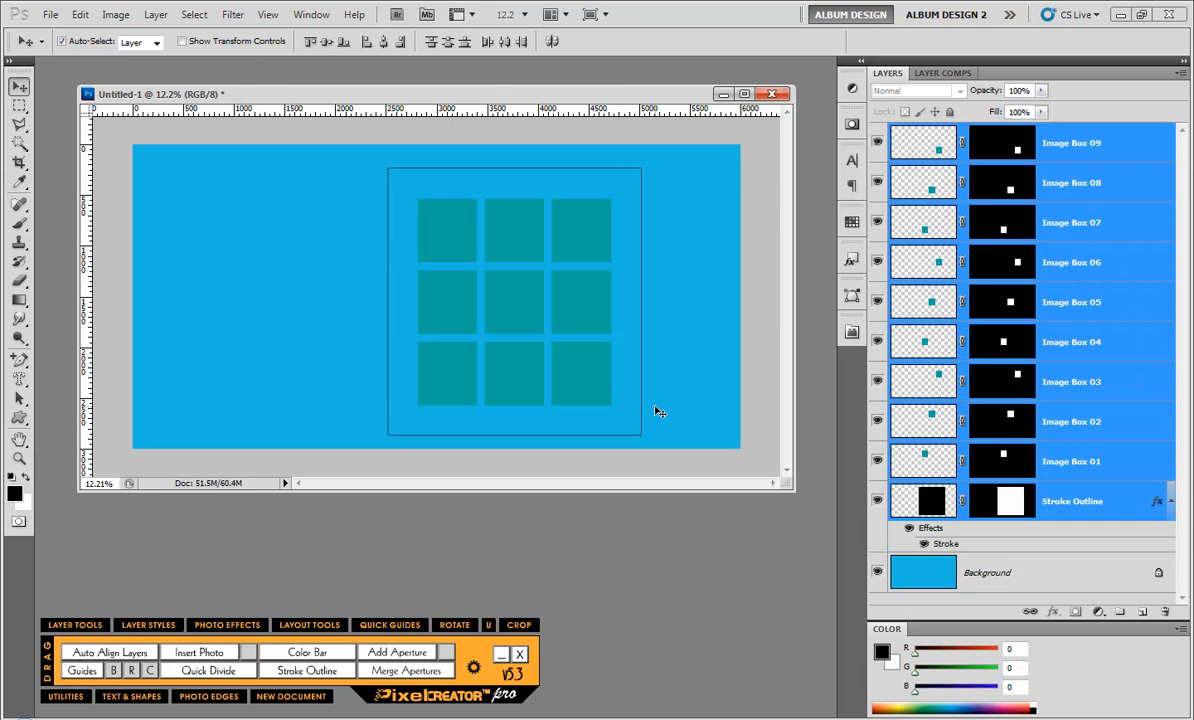
Step: Clear the image box and Stroke Outline layers and insert the photo CTSenior01-001.jpg into a tall rectangular selection on the page's right half
click(16, 112)
drag(442, 182, 597, 411)
click(440, 718)
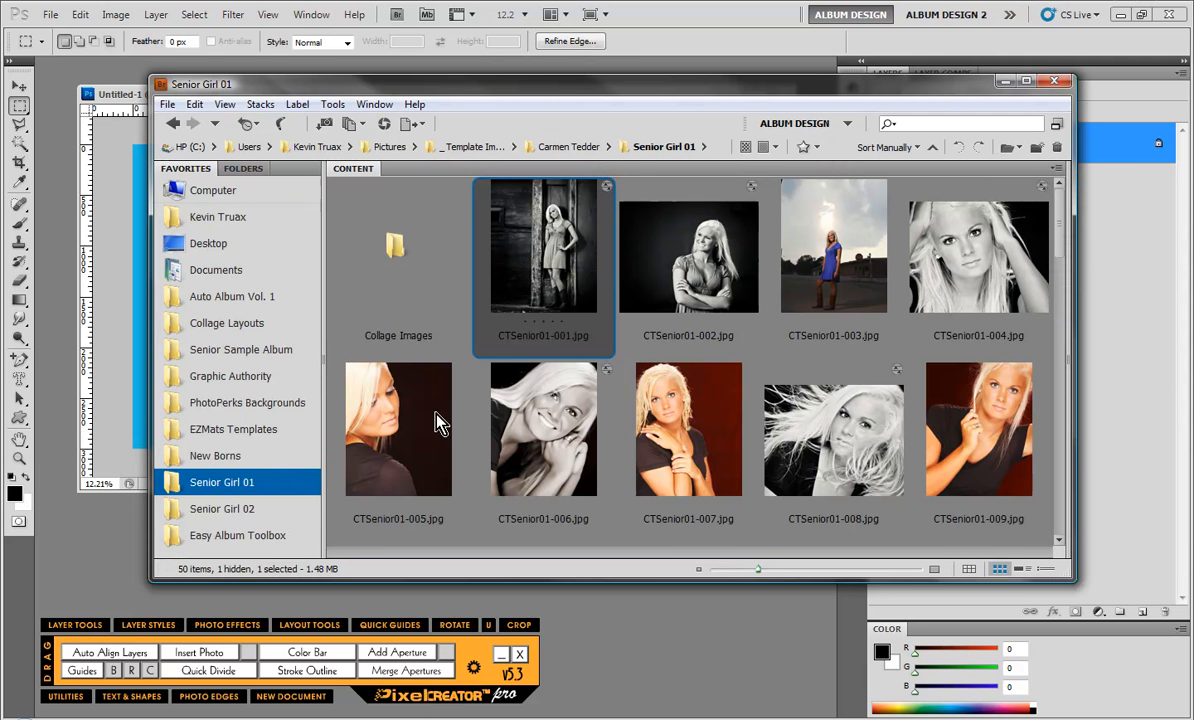
click(205, 654)
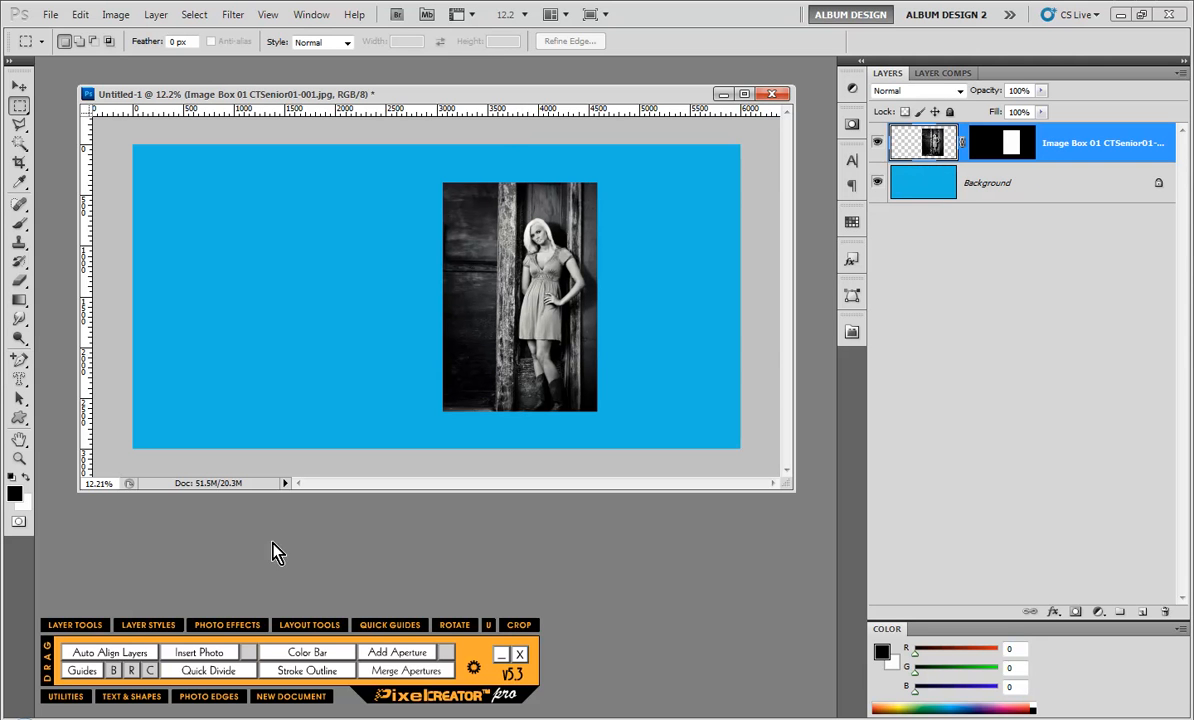
Step: Add a Stroke Outline to the inserted photo with an offset of -.375 and the bottom layer position
click(322, 676)
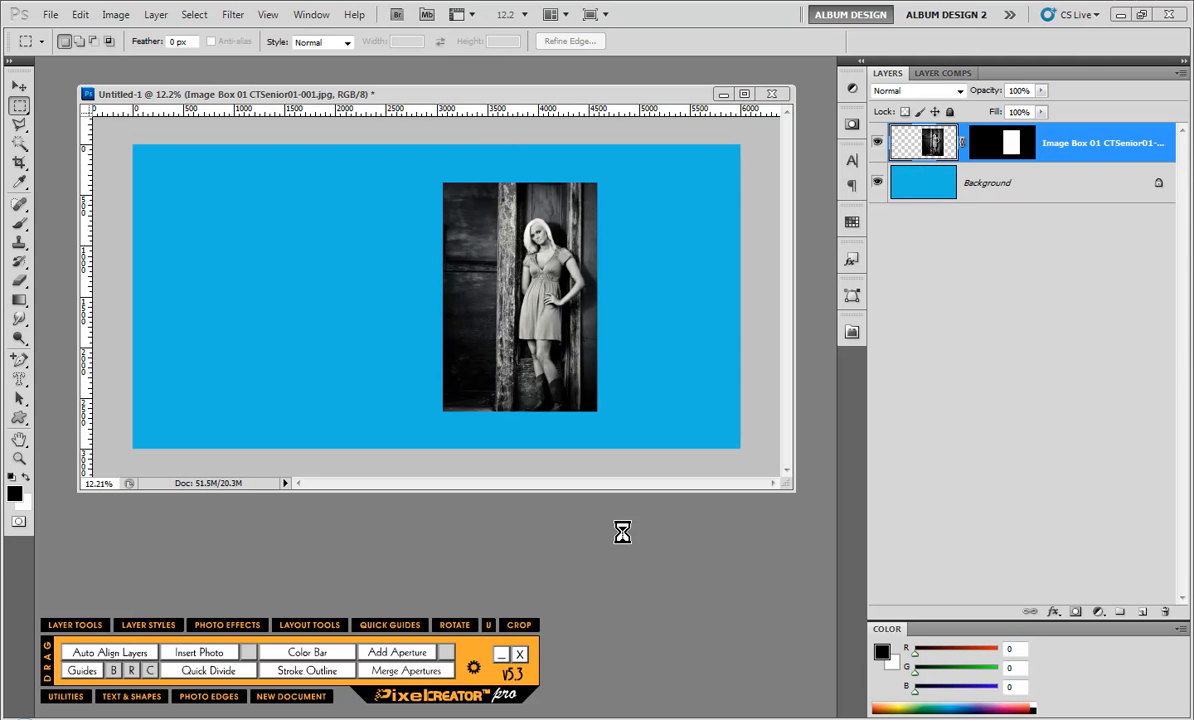
click(291, 193)
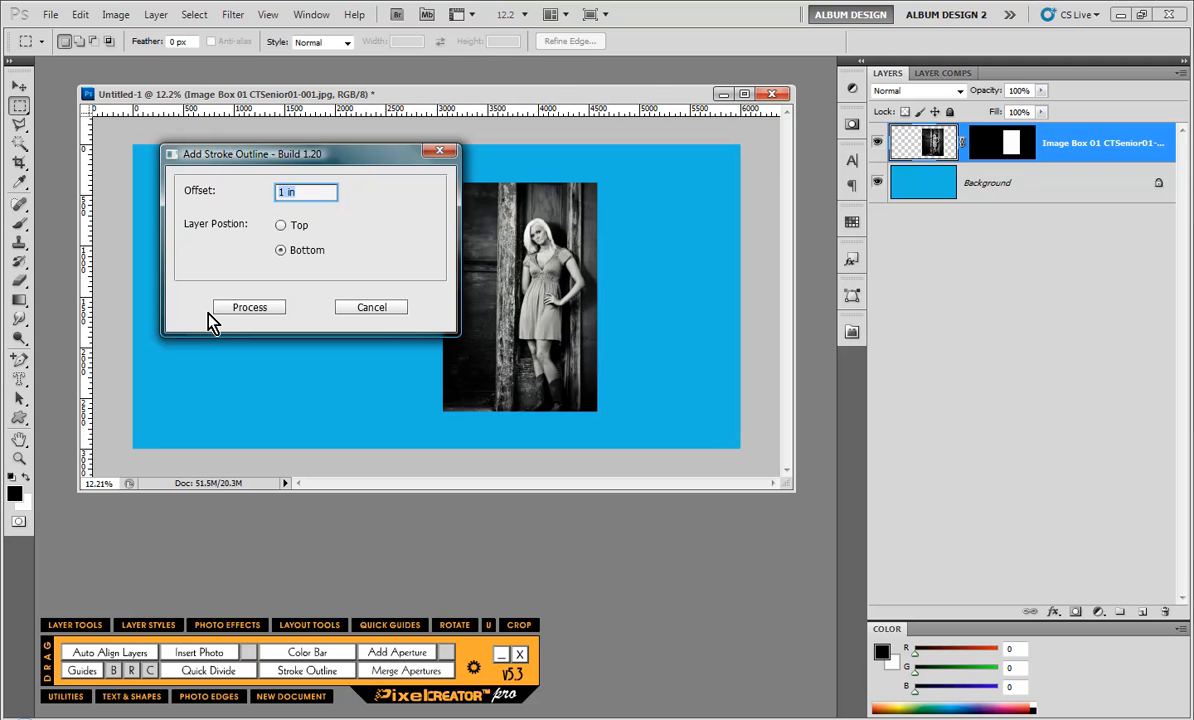
text(-.375)
click(249, 316)
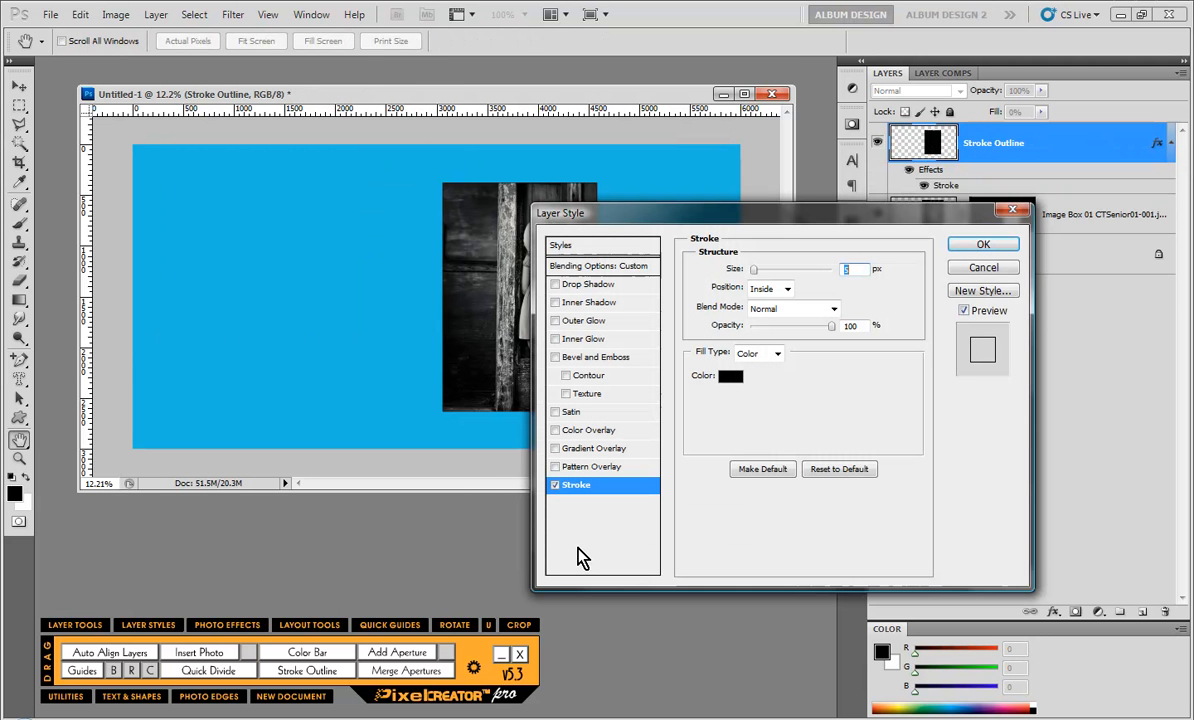
Step: Set the photo outline's stroke color to white (ffffff) and apply the layer style
click(730, 376)
click(648, 304)
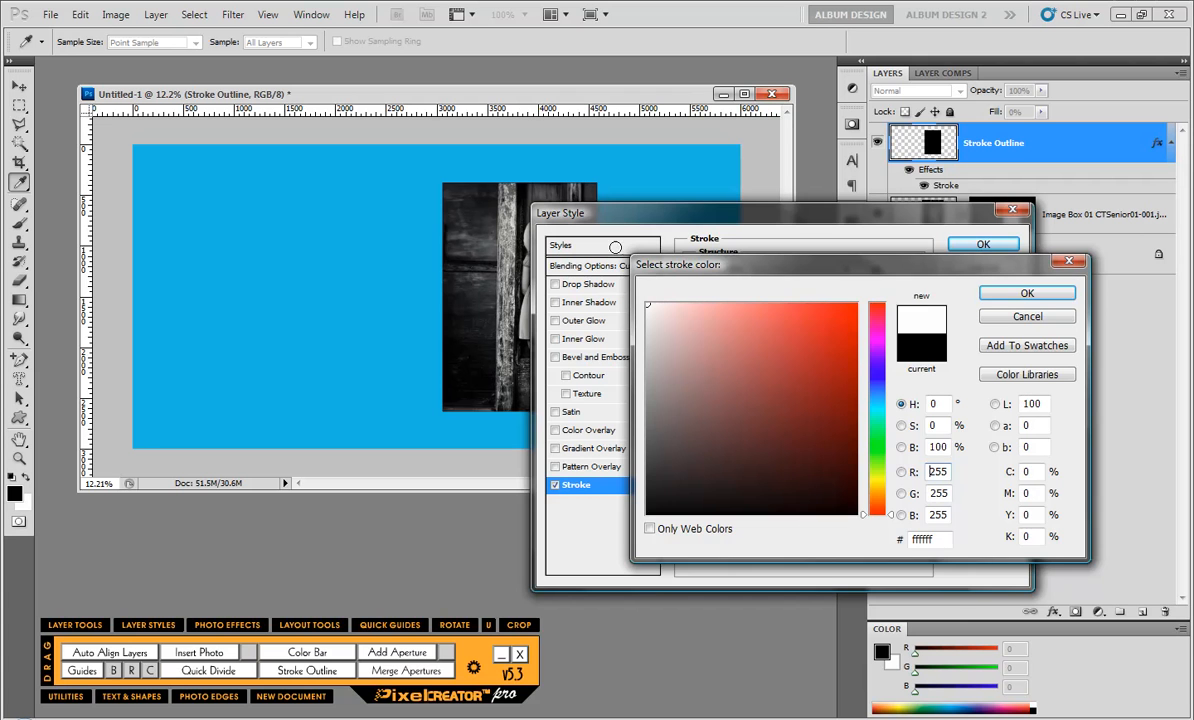
click(1018, 296)
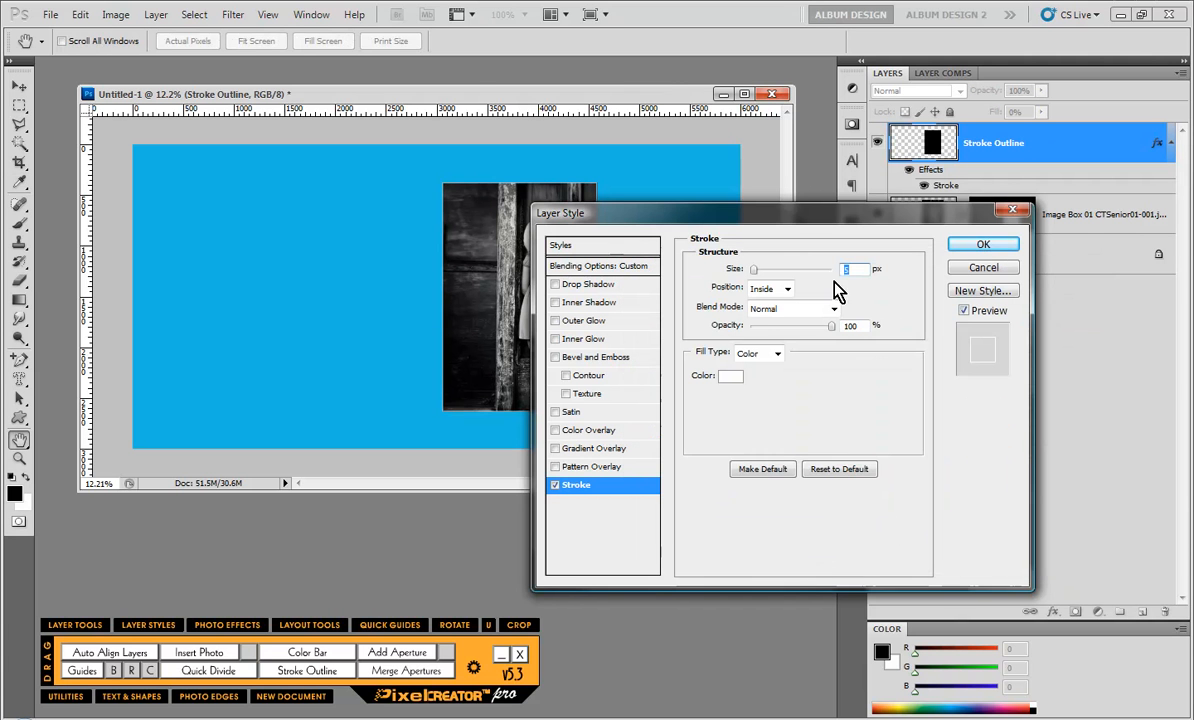
click(865, 270)
drag(865, 270, 718, 283)
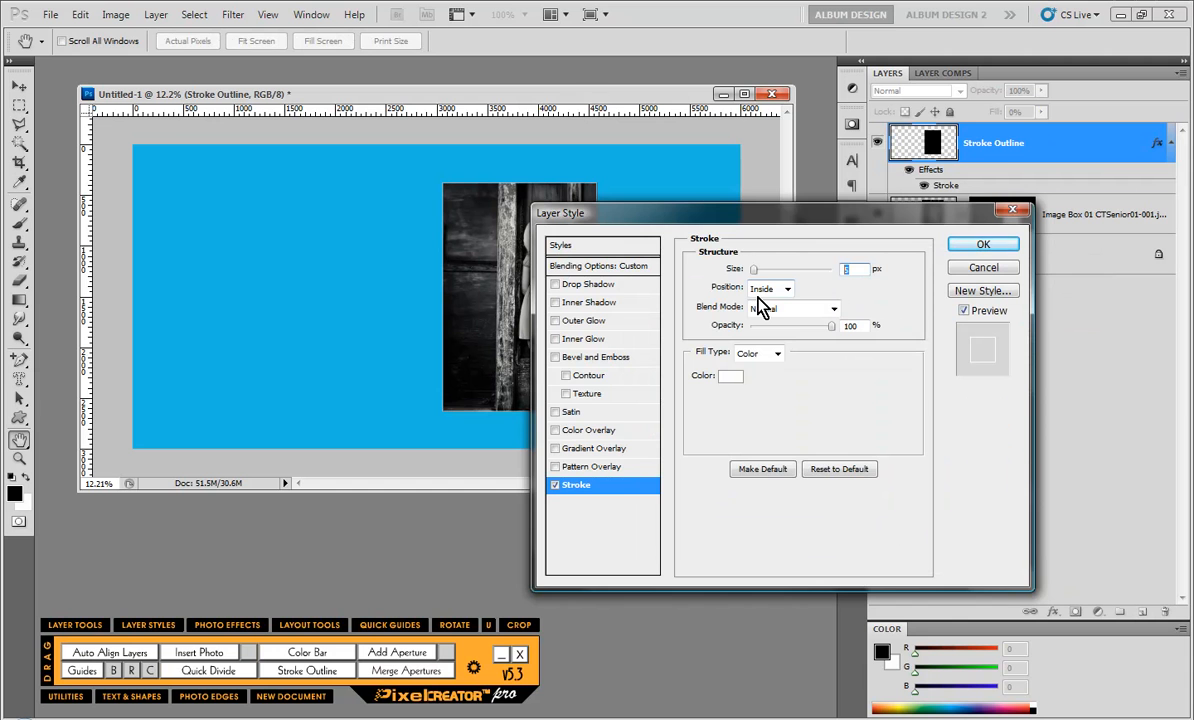
click(978, 246)
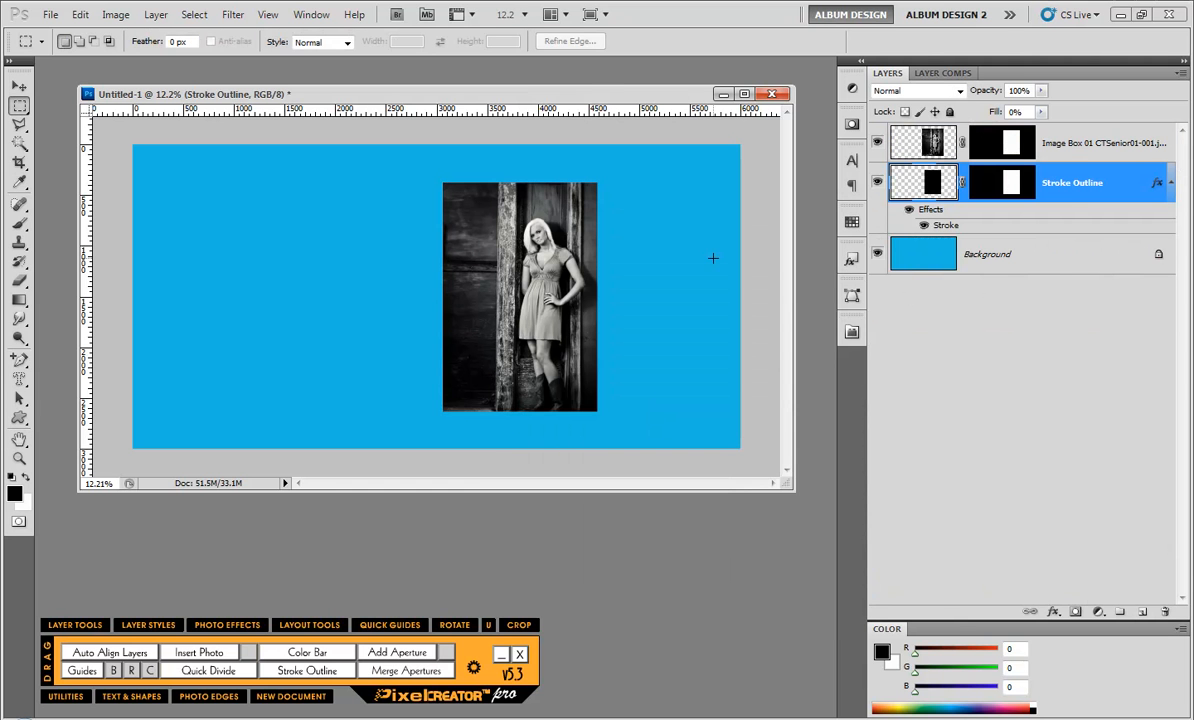
Step: Replace the photo's Stroke Outline layer with a new outline offset -.375in in the top layer position
mouse_move(1077, 181)
mouse_down()
mouse_move(1106, 507)
mouse_move(1165, 611)
mouse_up()
click(1069, 143)
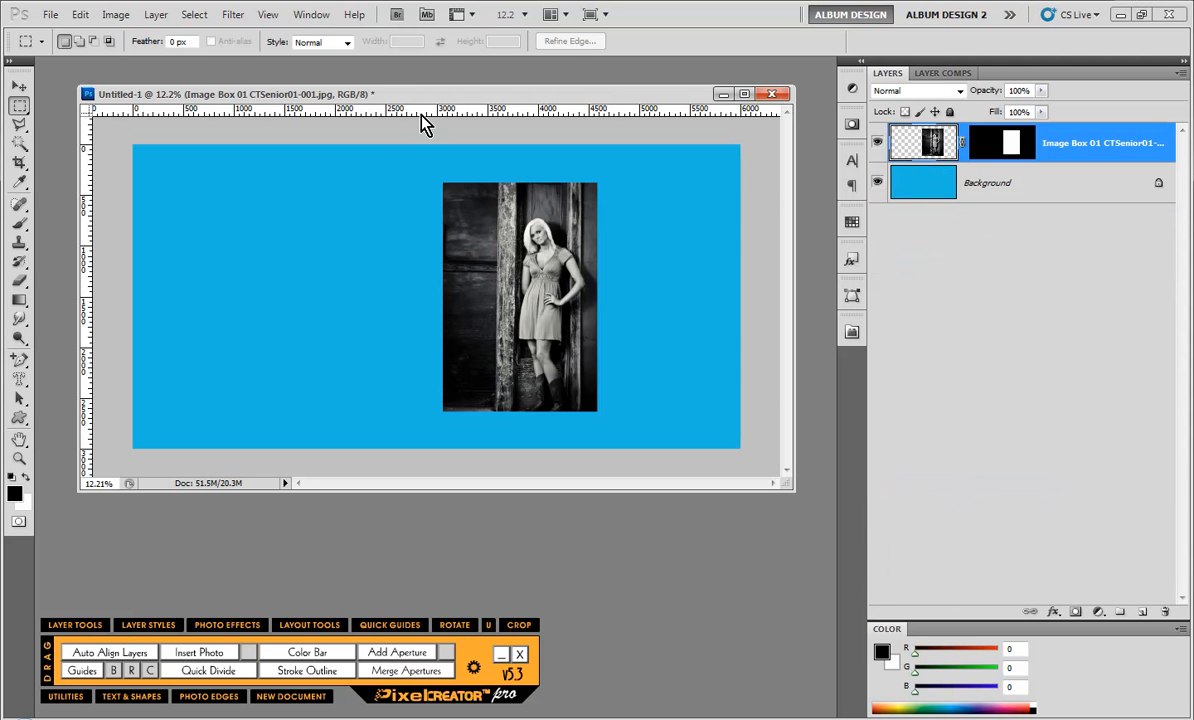
click(307, 670)
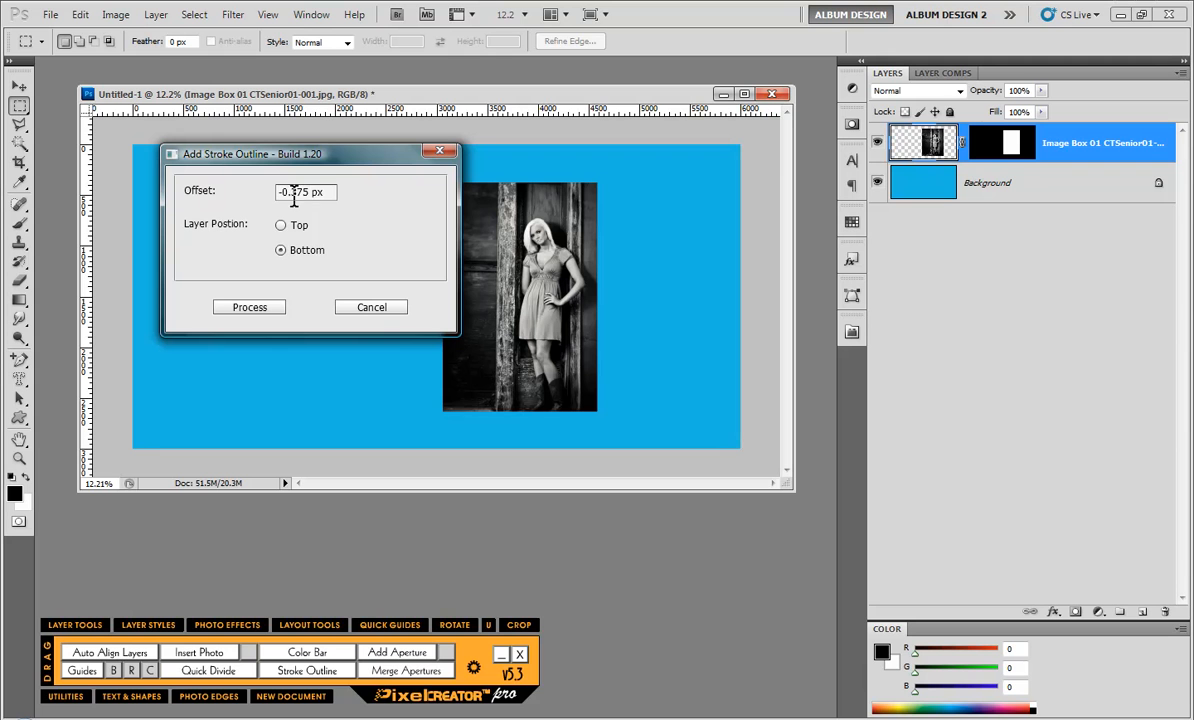
drag(312, 192, 274, 192)
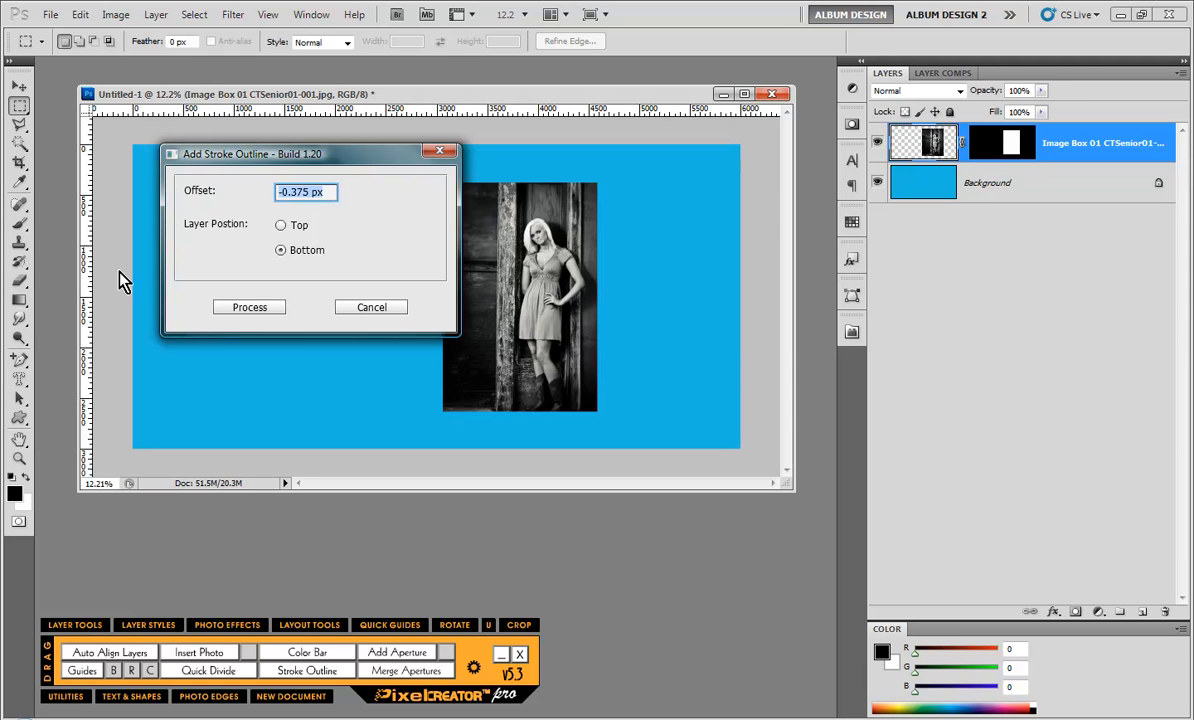
key(BackSpace)
text(-.375in)
click(282, 226)
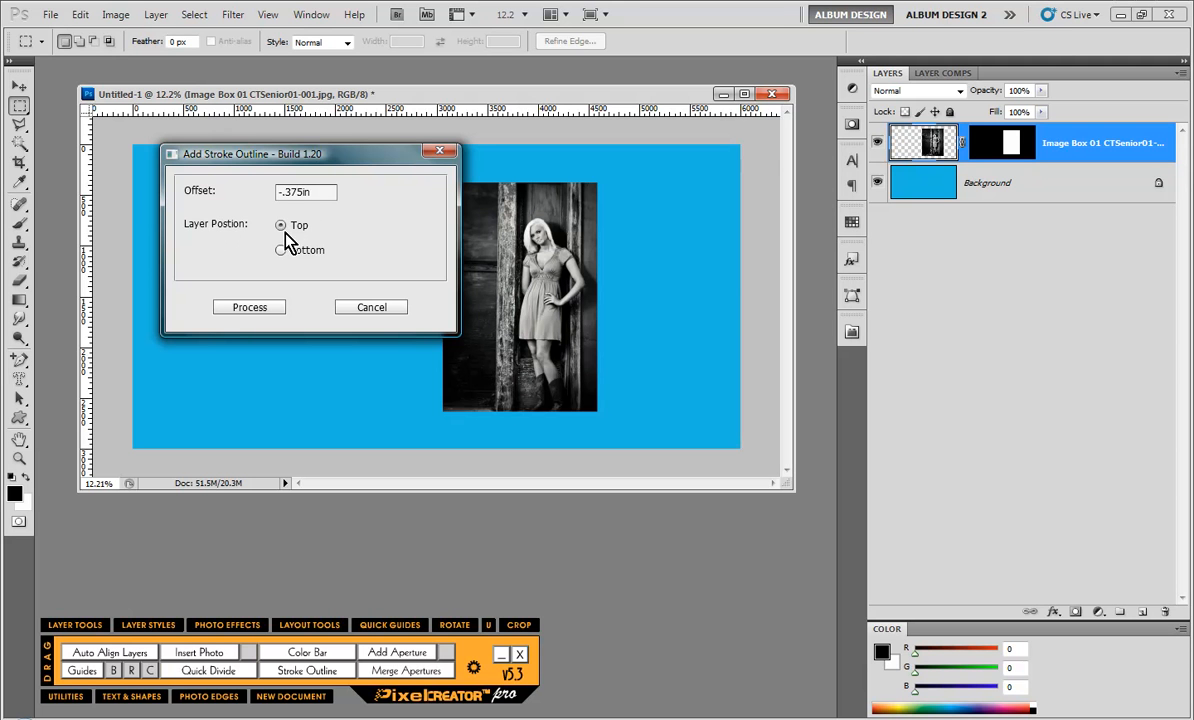
click(262, 303)
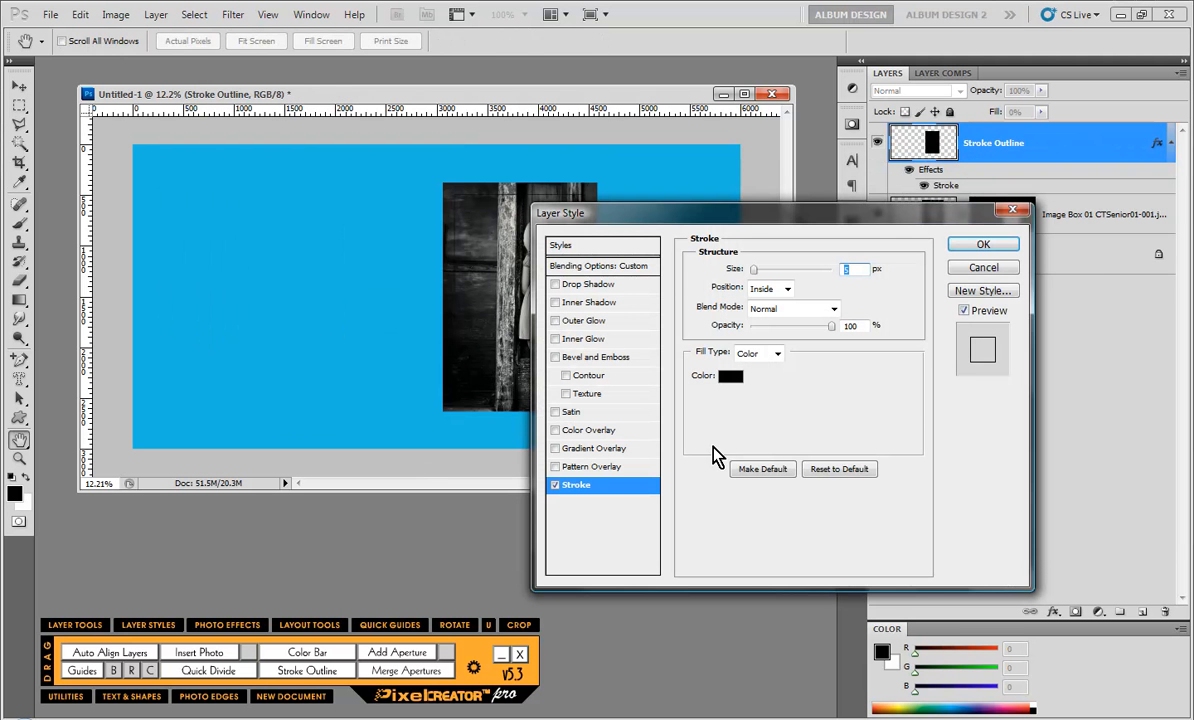
Step: Set the new outline's stroke color to white (ffffff) and its size to 15 px, and apply the layer style
click(730, 375)
drag(687, 373, 622, 272)
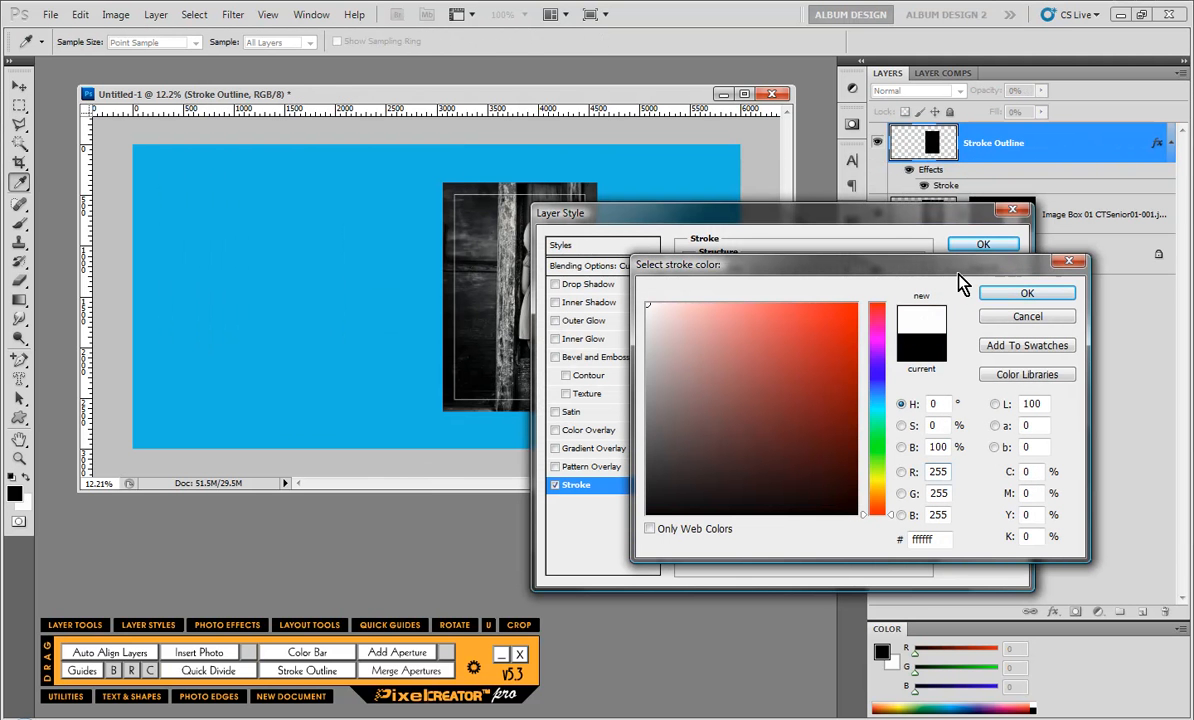
key(Return)
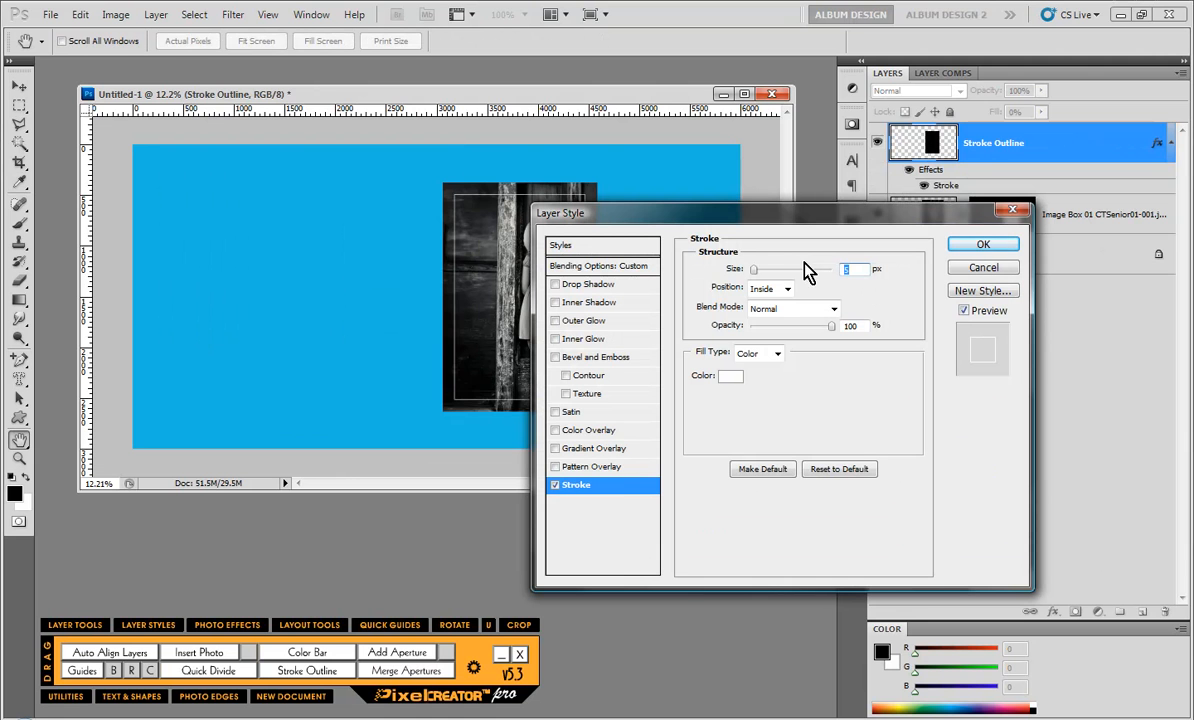
text(15)
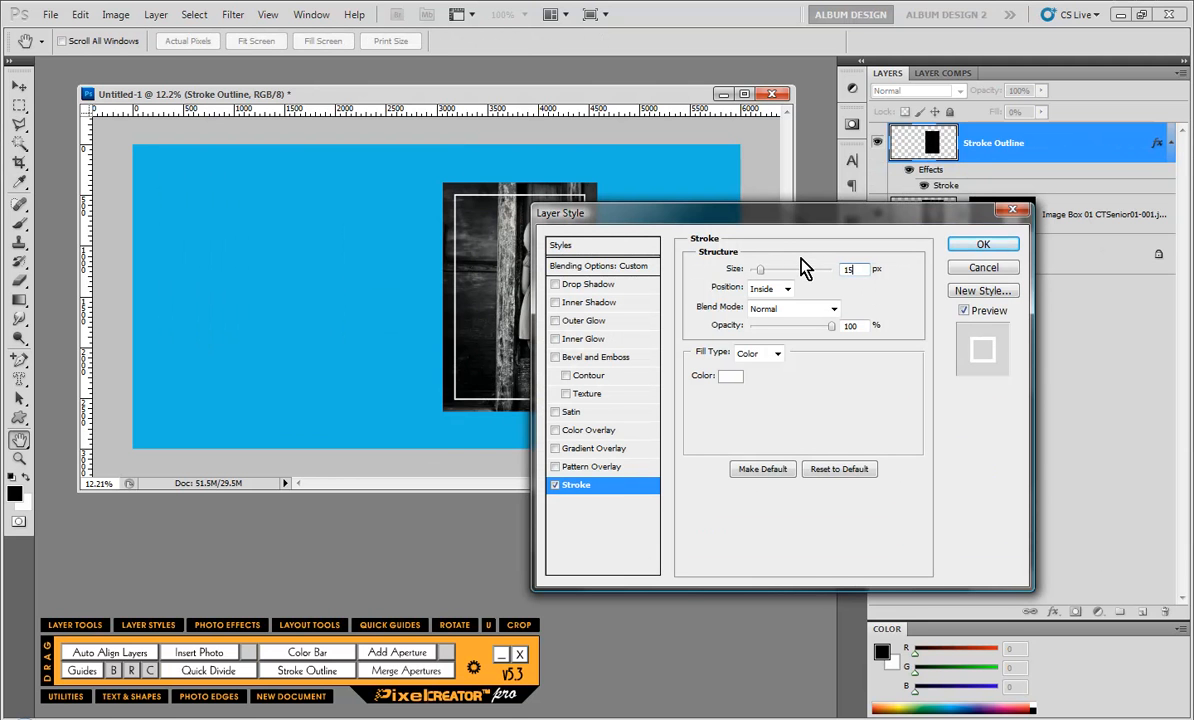
key(Return)
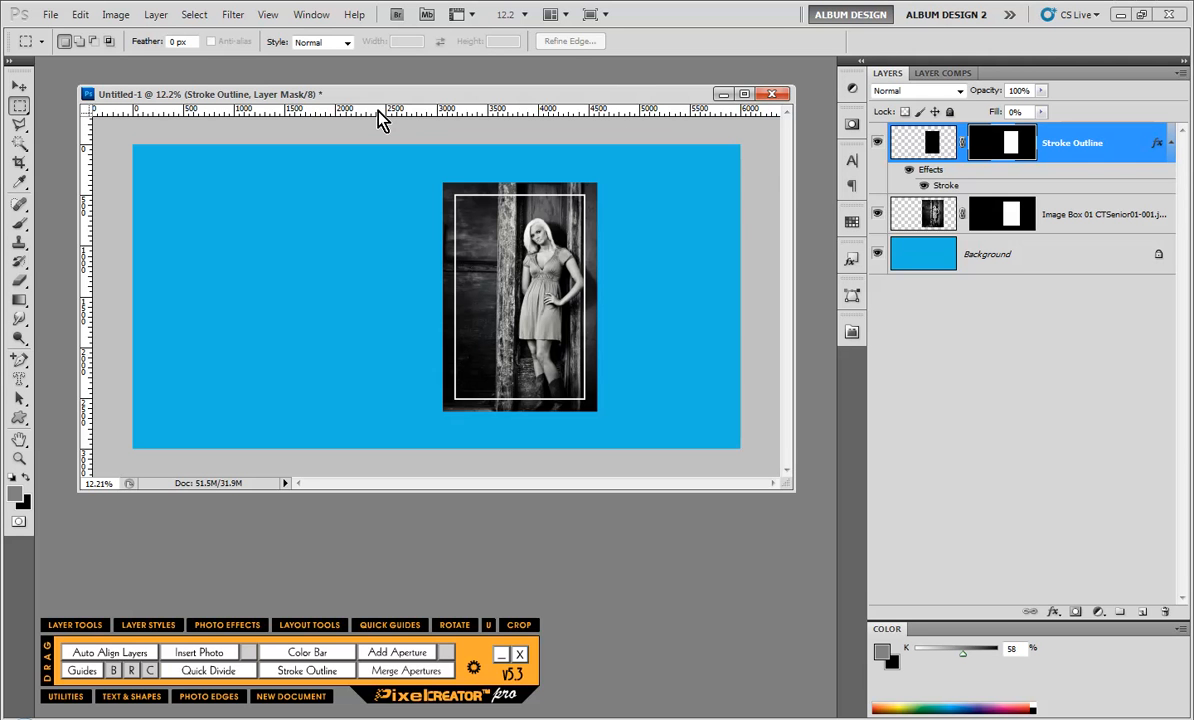
Step: Switch the document rulers to inches and clear the layer selection
right_click(271, 110)
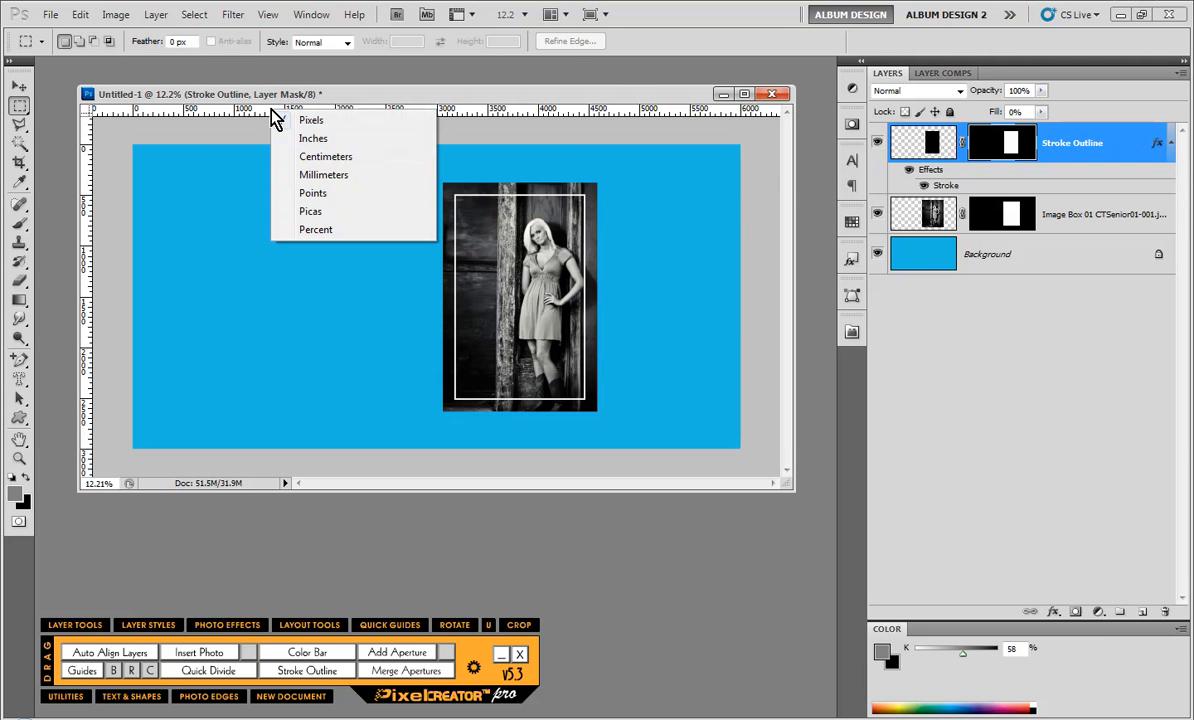
click(300, 138)
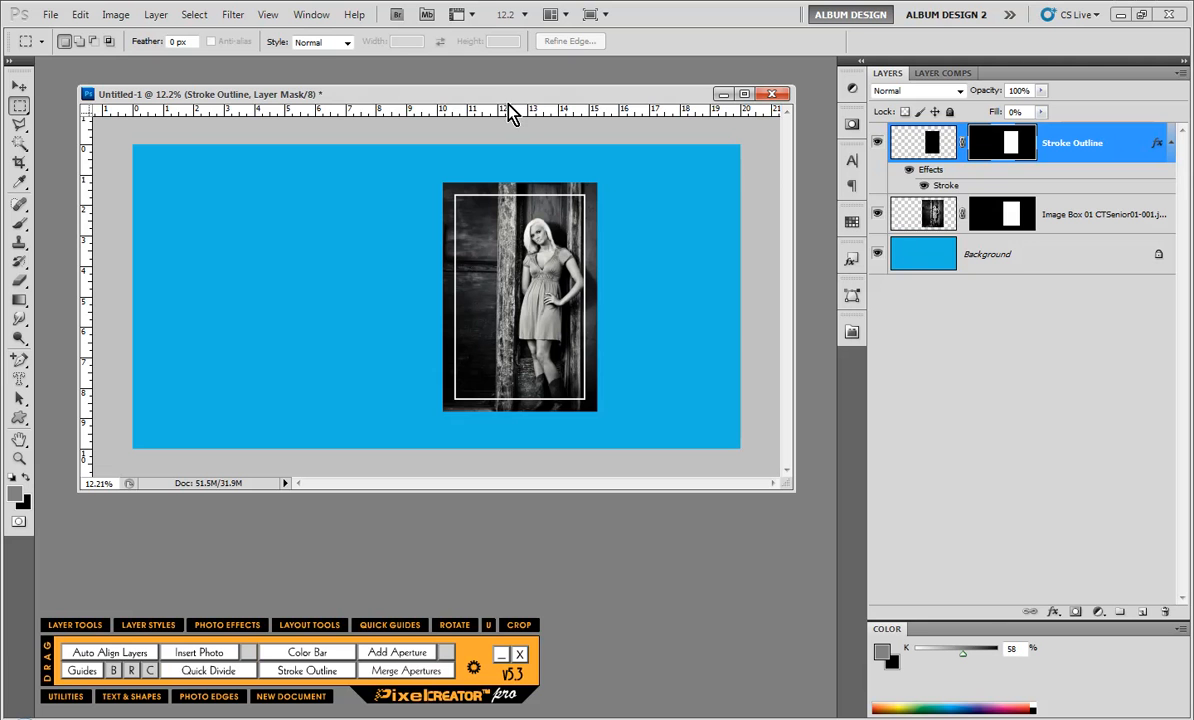
click(1081, 346)
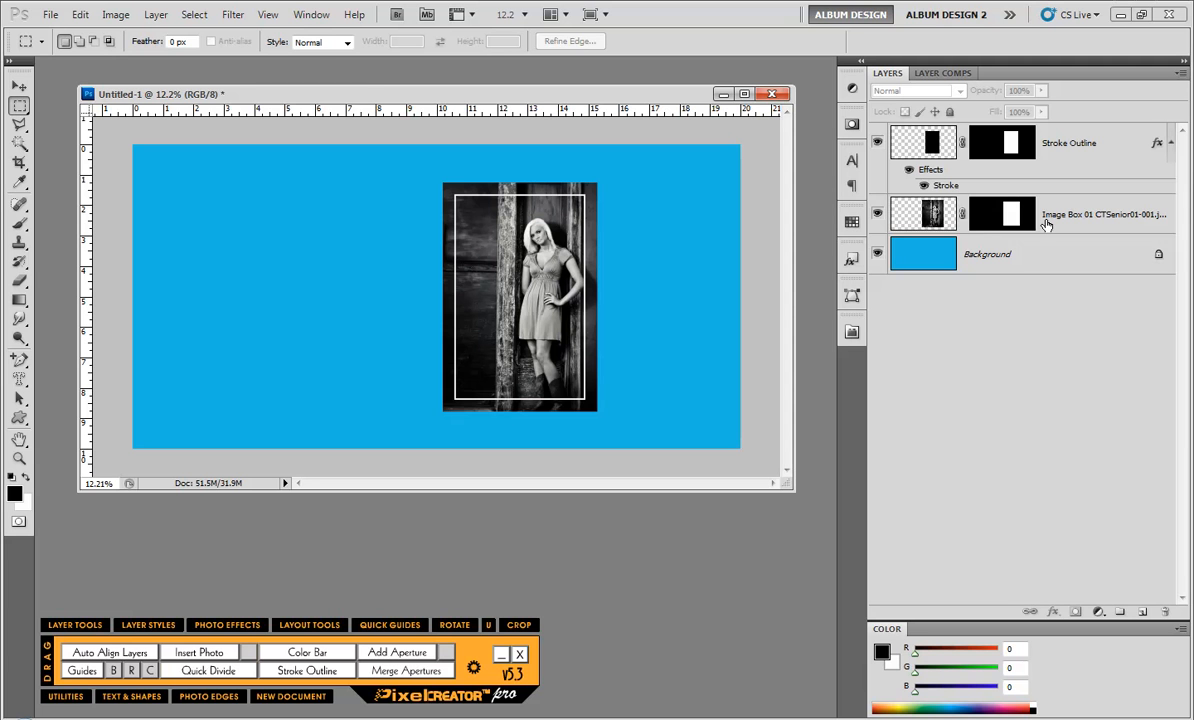
Step: Add a white Color Bar offset .375 around the photo in the bottom layer position, and lower its fill to 20%
click(930, 213)
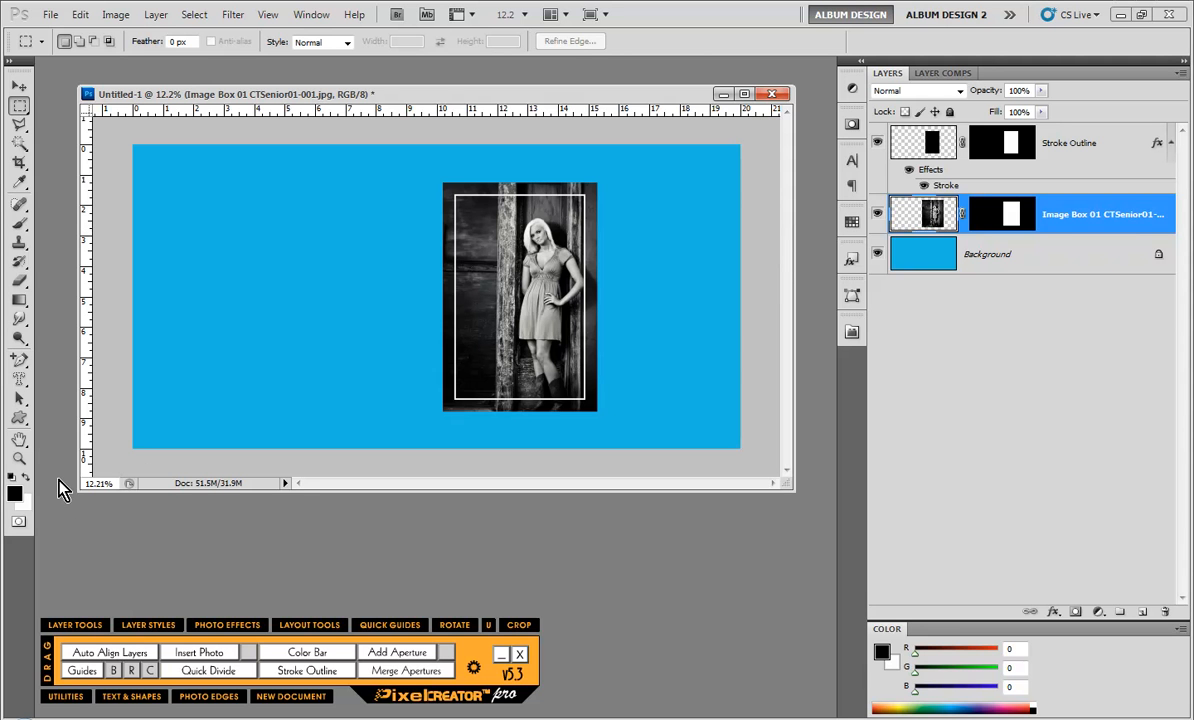
key(x)
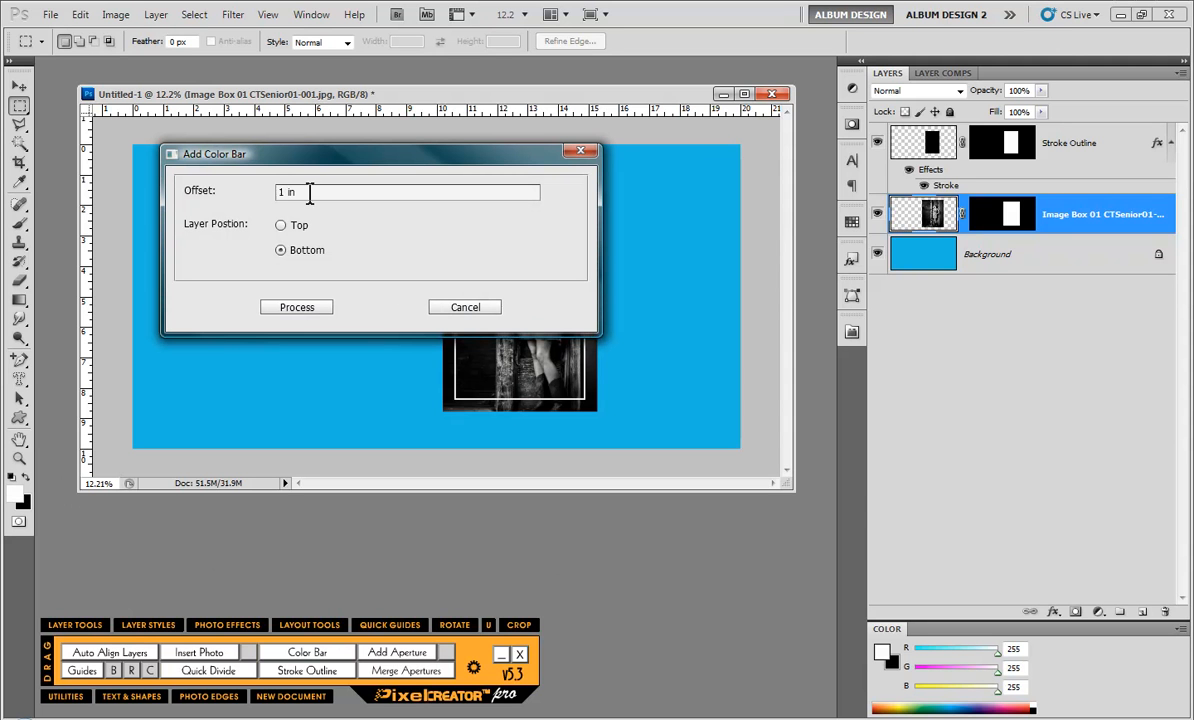
drag(312, 192, 250, 215)
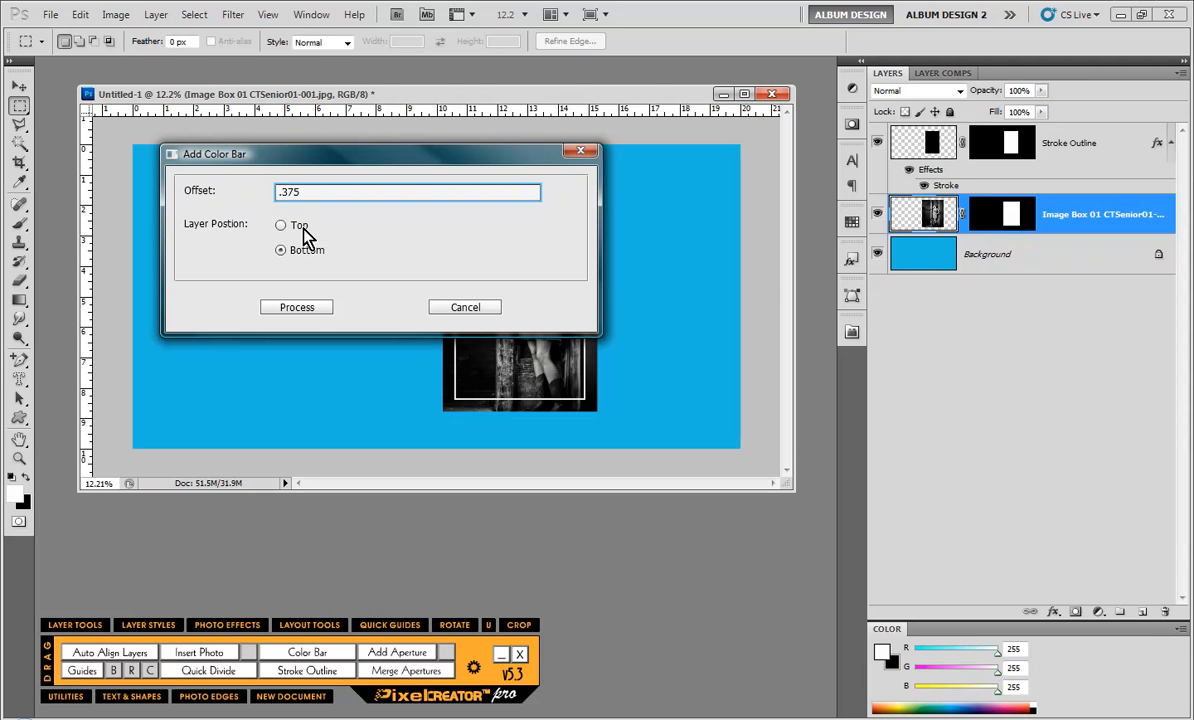
click(300, 309)
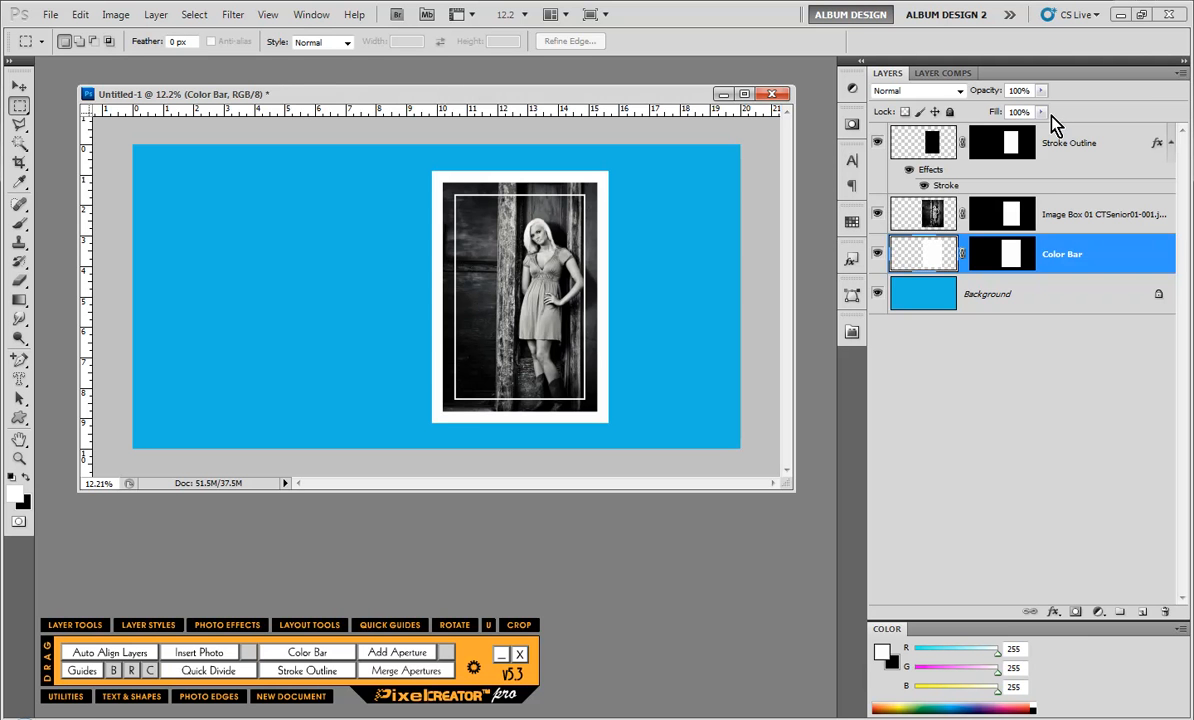
drag(1041, 111, 978, 148)
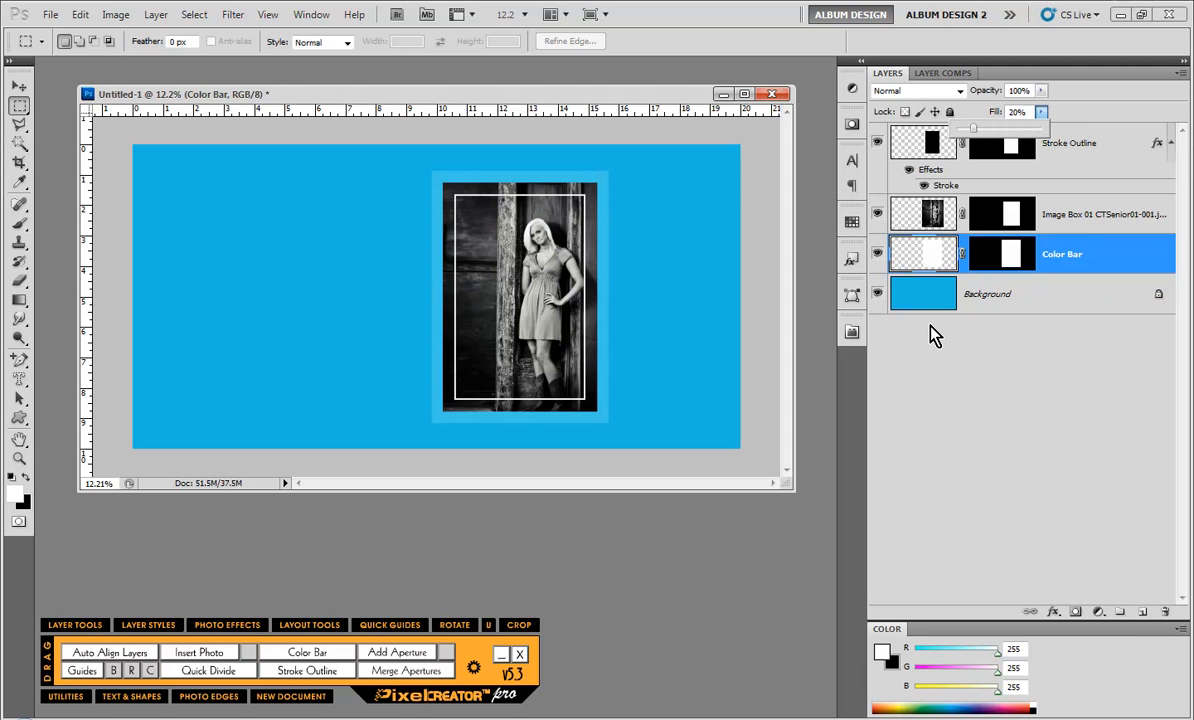
Step: Give the photo's Color Bar layer a black 10 px stroke positioned inside
click(1055, 612)
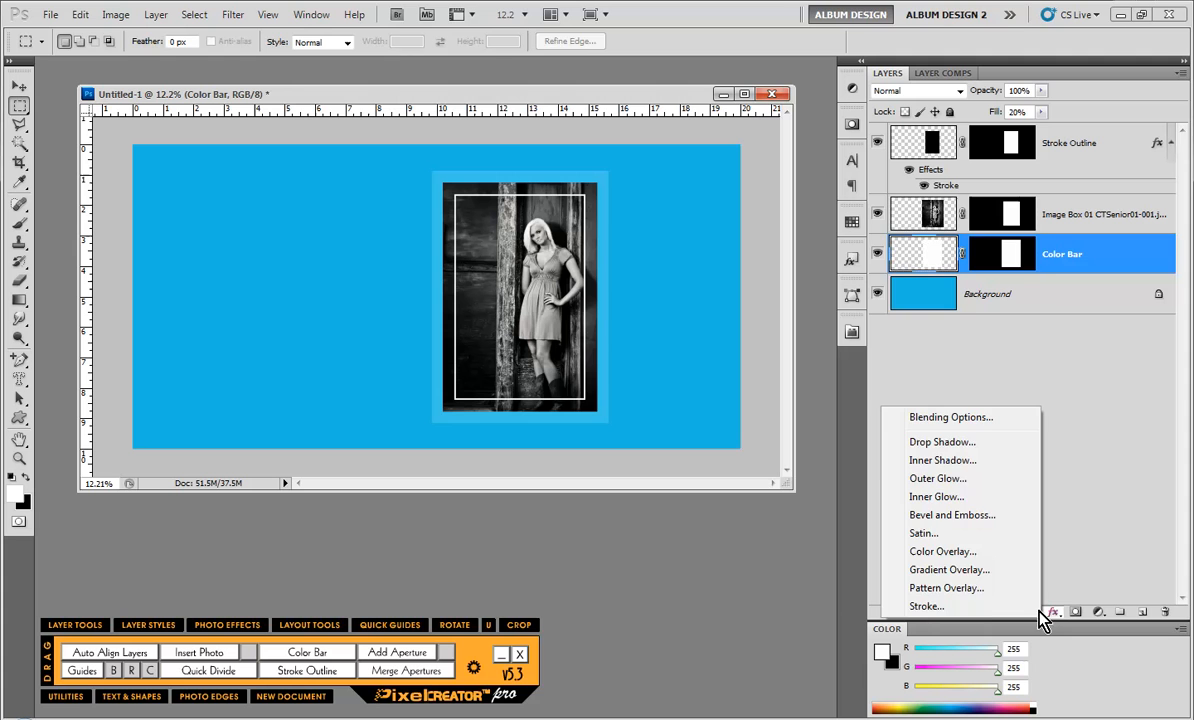
click(975, 604)
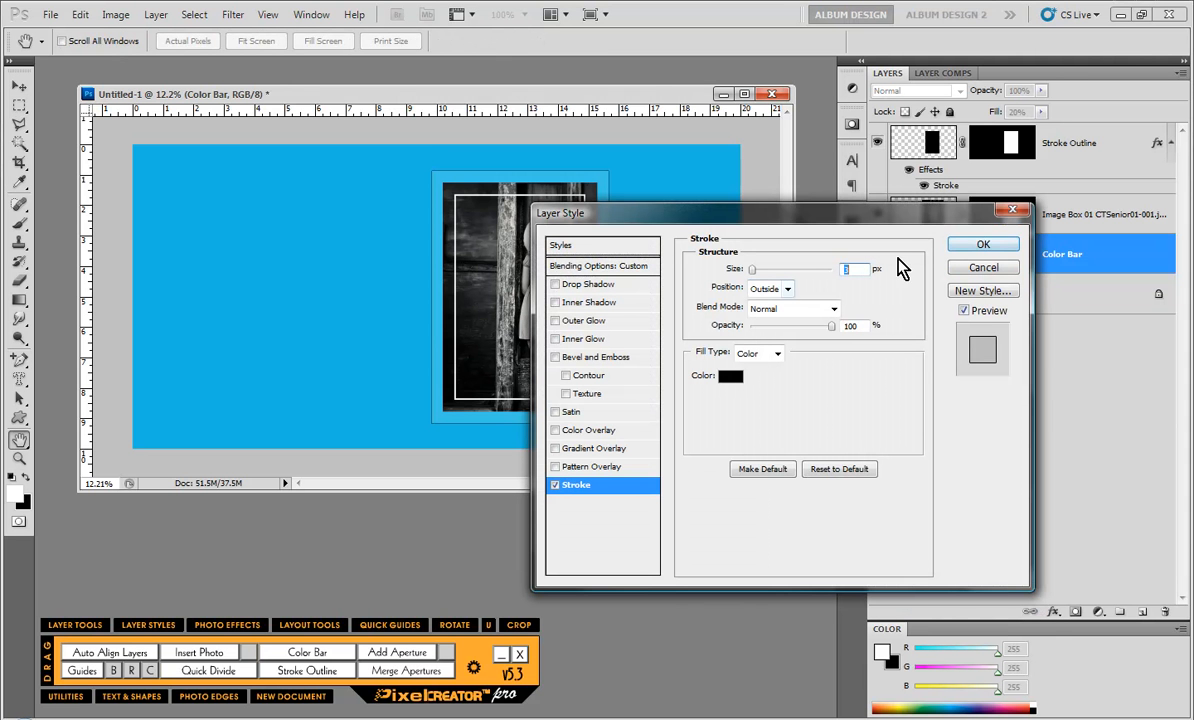
text(10)
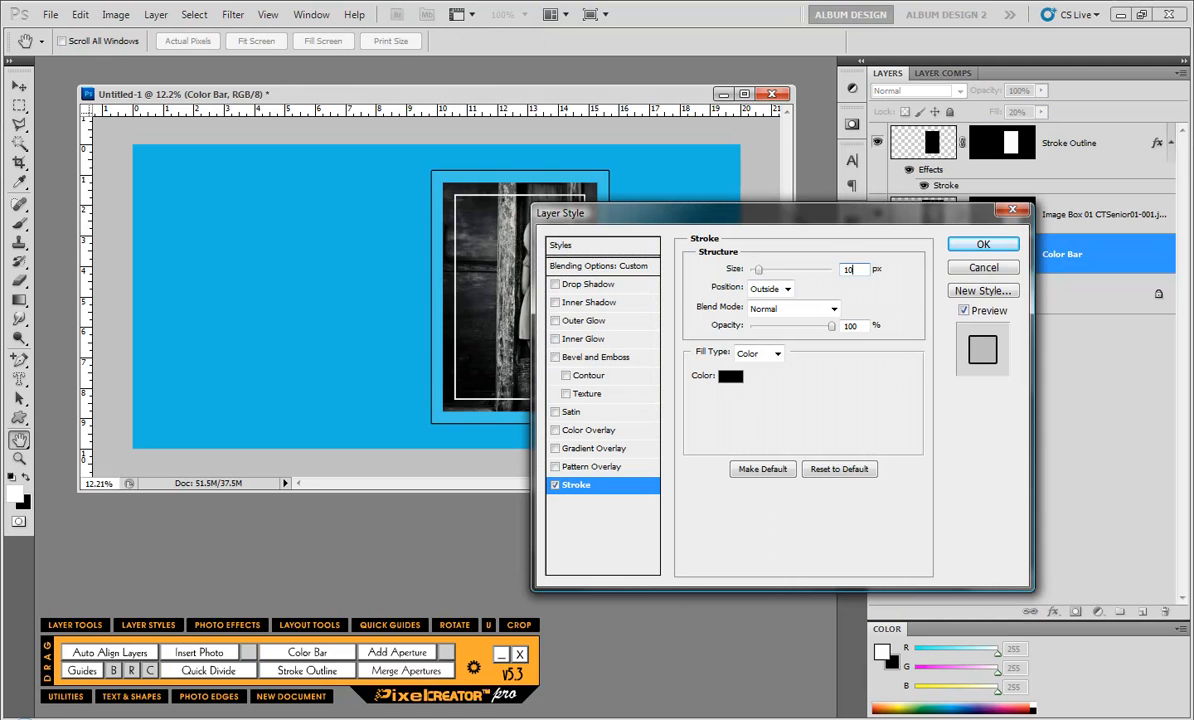
click(786, 290)
click(775, 318)
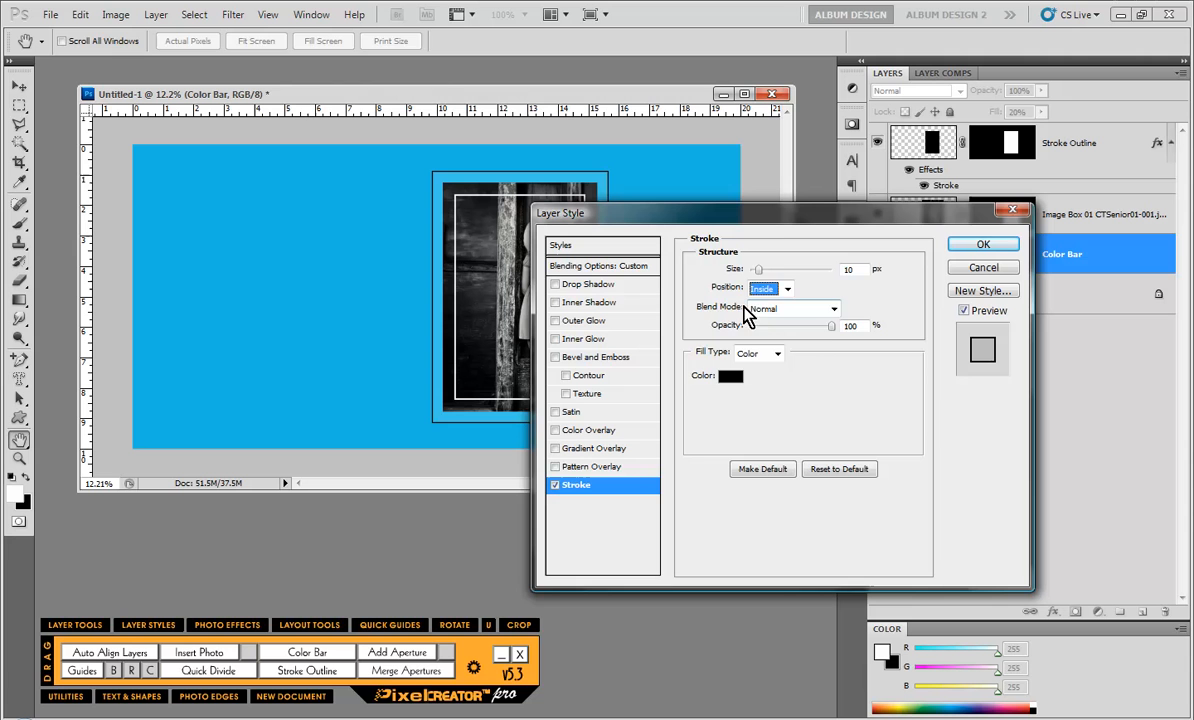
Step: Add a drop shadow to the Color Bar with distance 83 px, size 84 px and opacity about 21%, and apply the layer style
click(583, 284)
drag(755, 340, 805, 340)
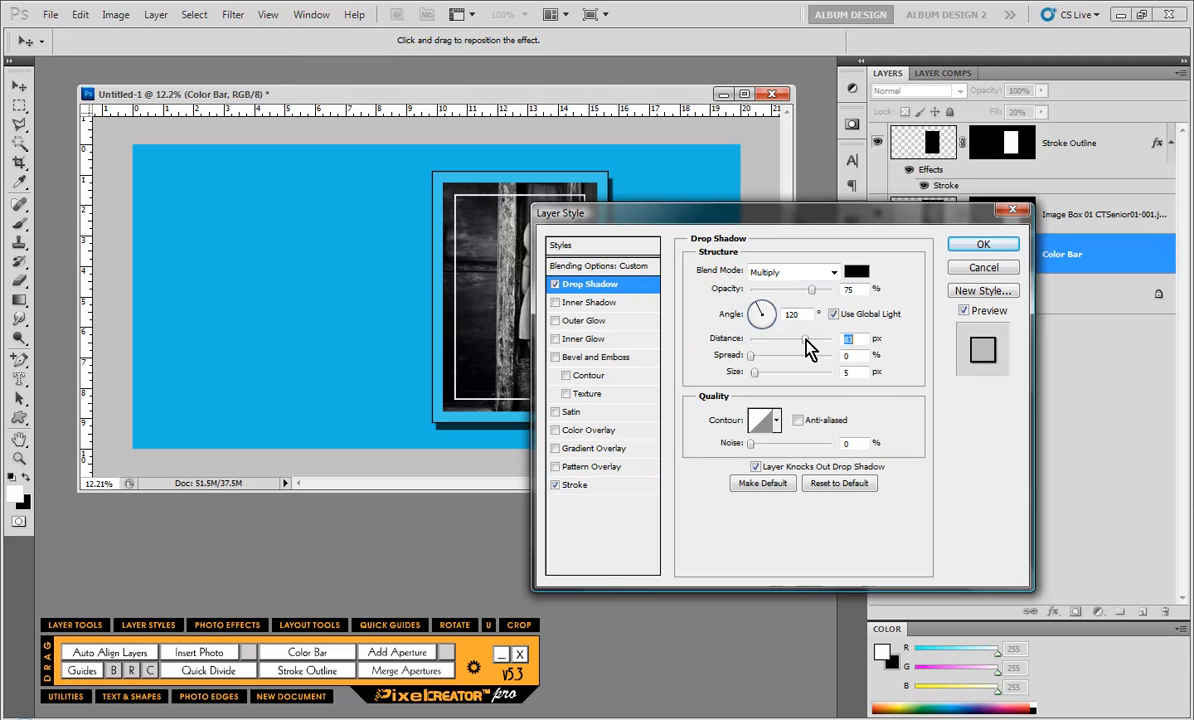
drag(755, 372, 781, 373)
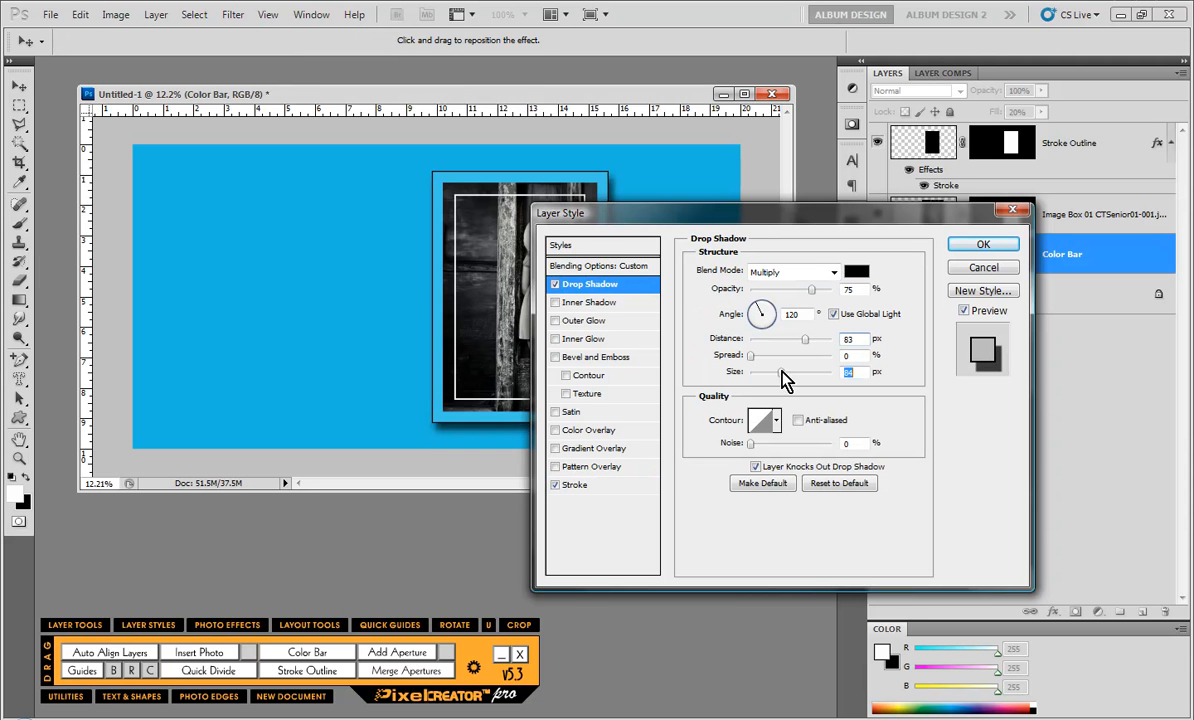
drag(811, 289, 768, 290)
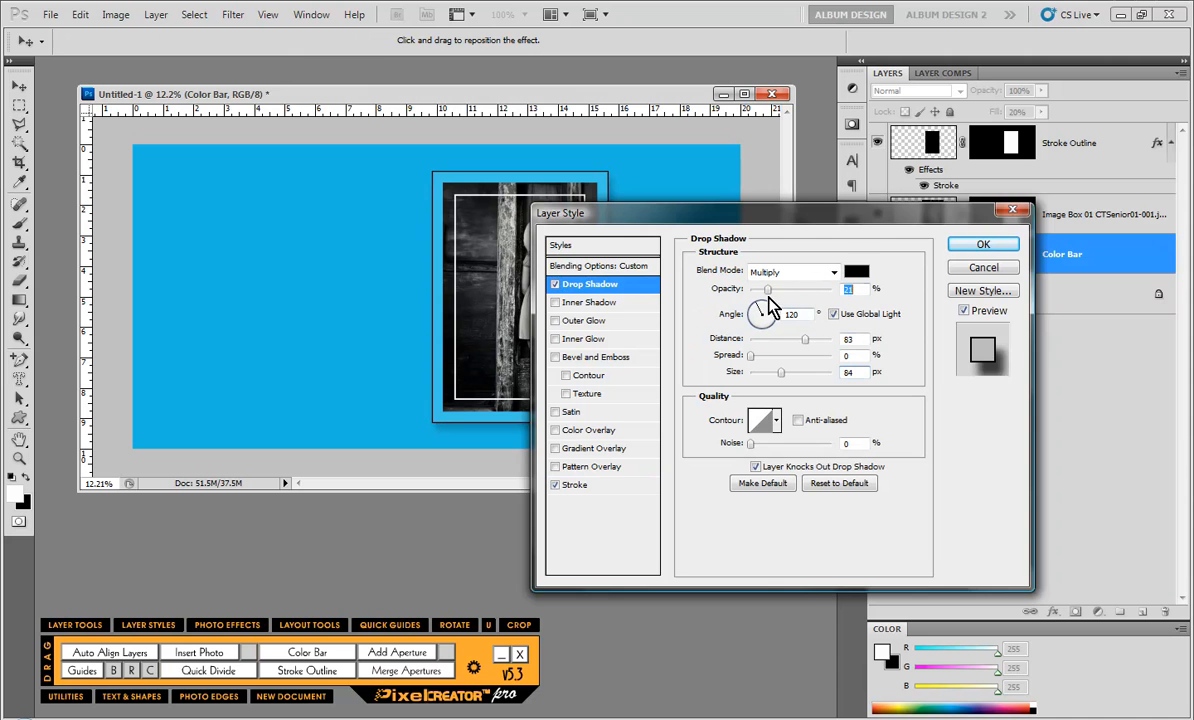
click(983, 245)
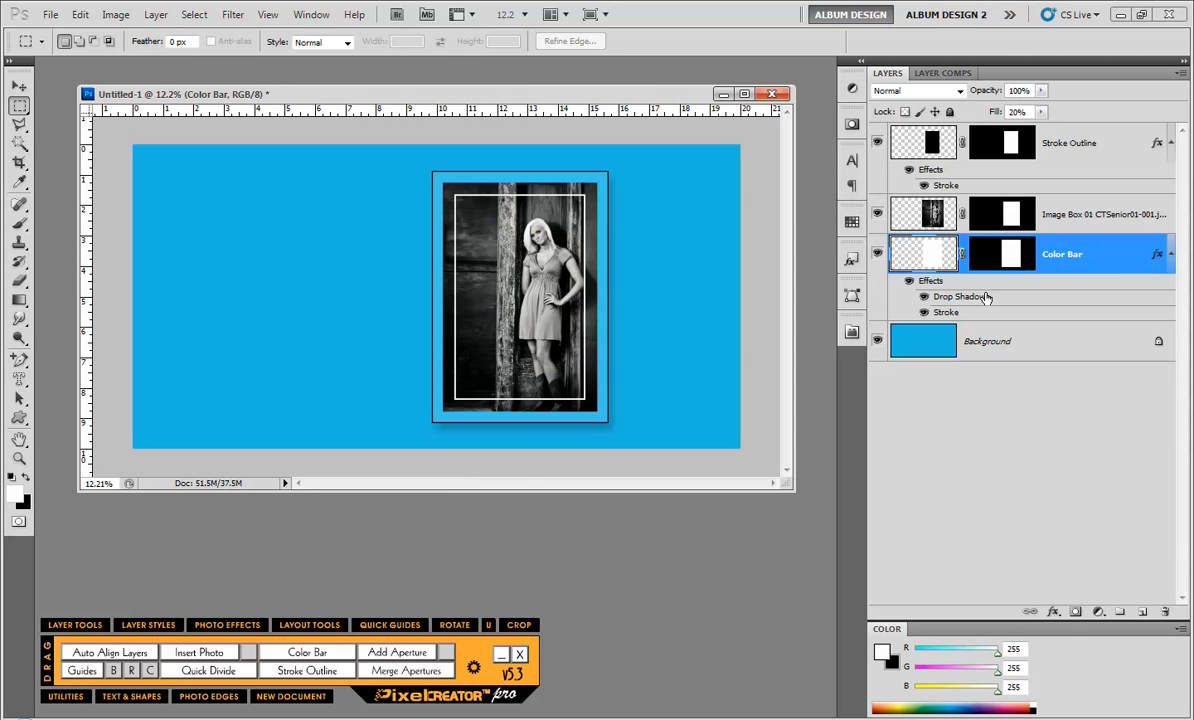
Step: Create a white Color Bar directly above the background from one wide and two narrow full-height vertical strips on the page's right half, at 20% fill
click(958, 335)
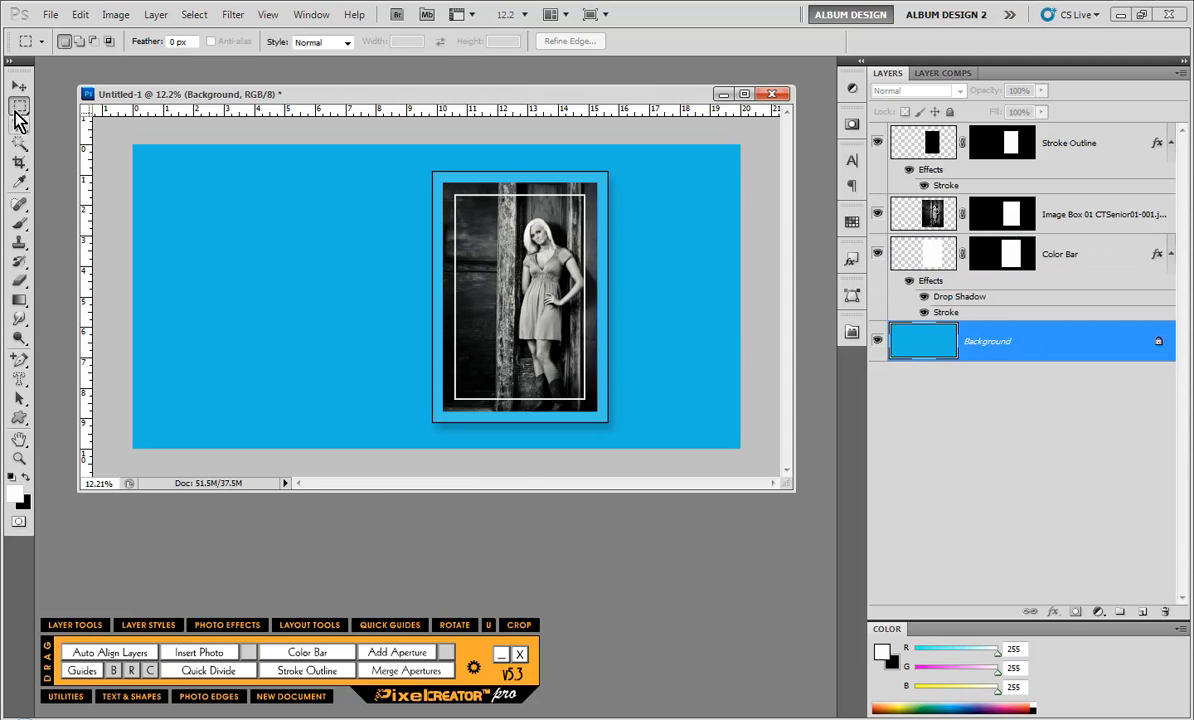
drag(515, 135, 552, 258)
drag(527, 170, 627, 456)
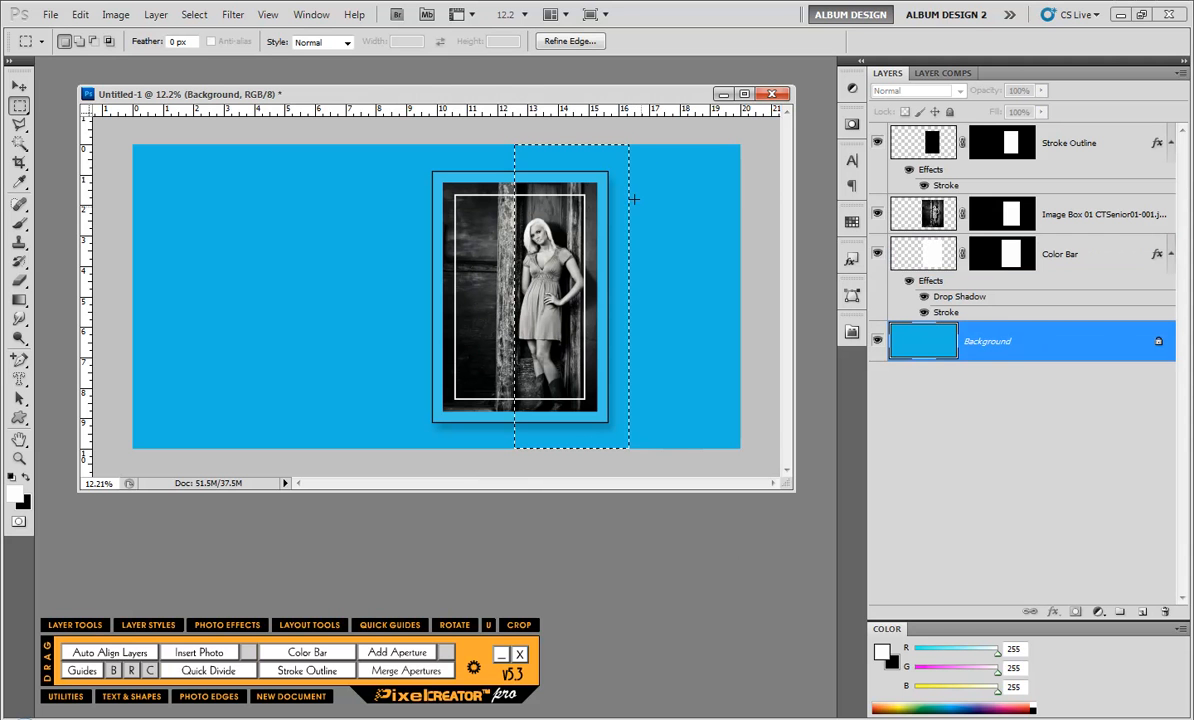
drag(631, 145, 636, 458)
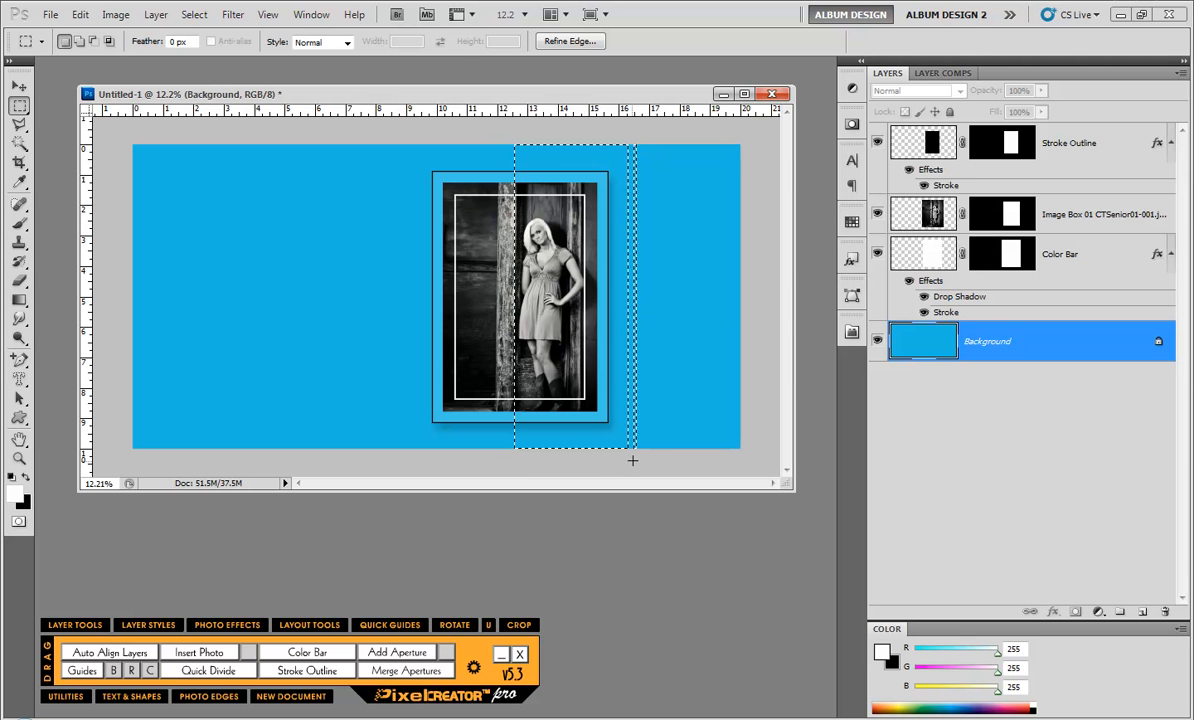
drag(640, 146, 653, 272)
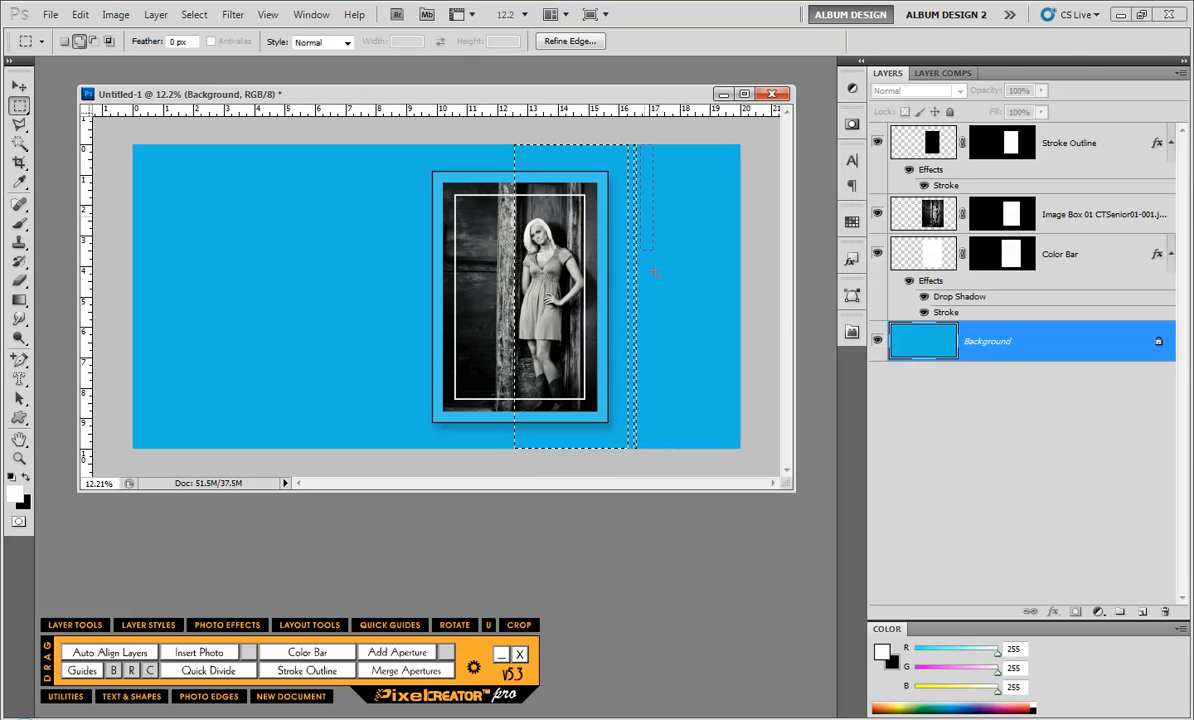
drag(652, 447, 658, 456)
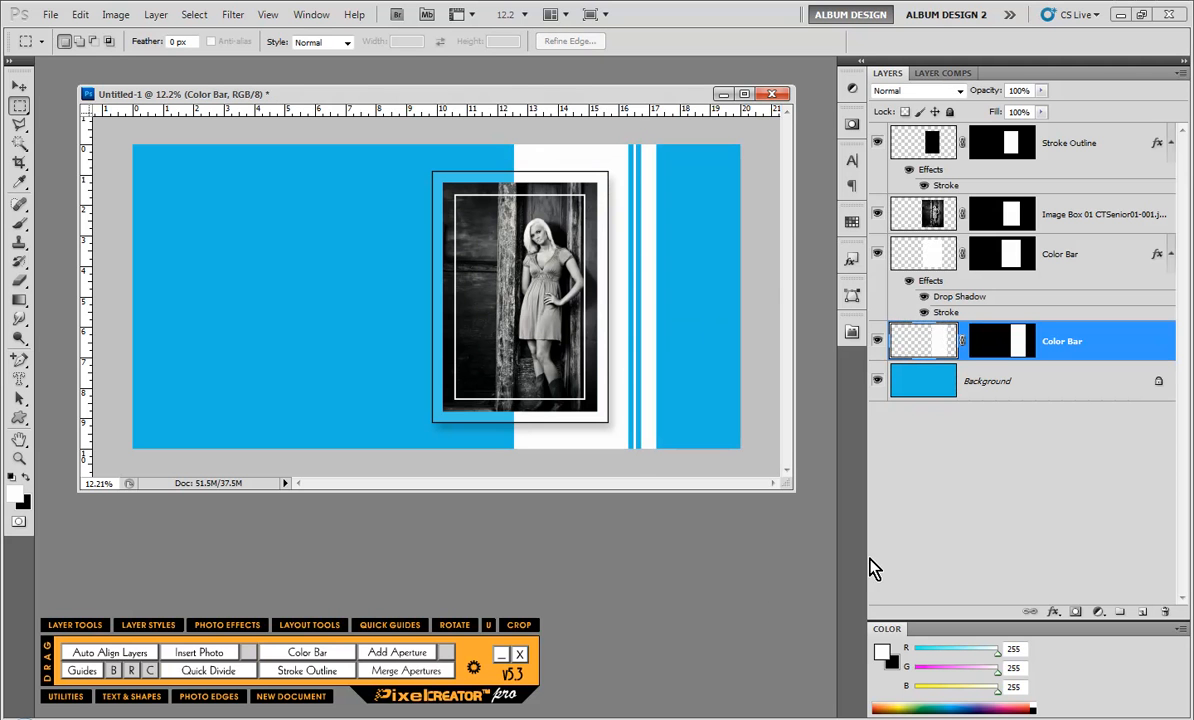
drag(1041, 111, 978, 145)
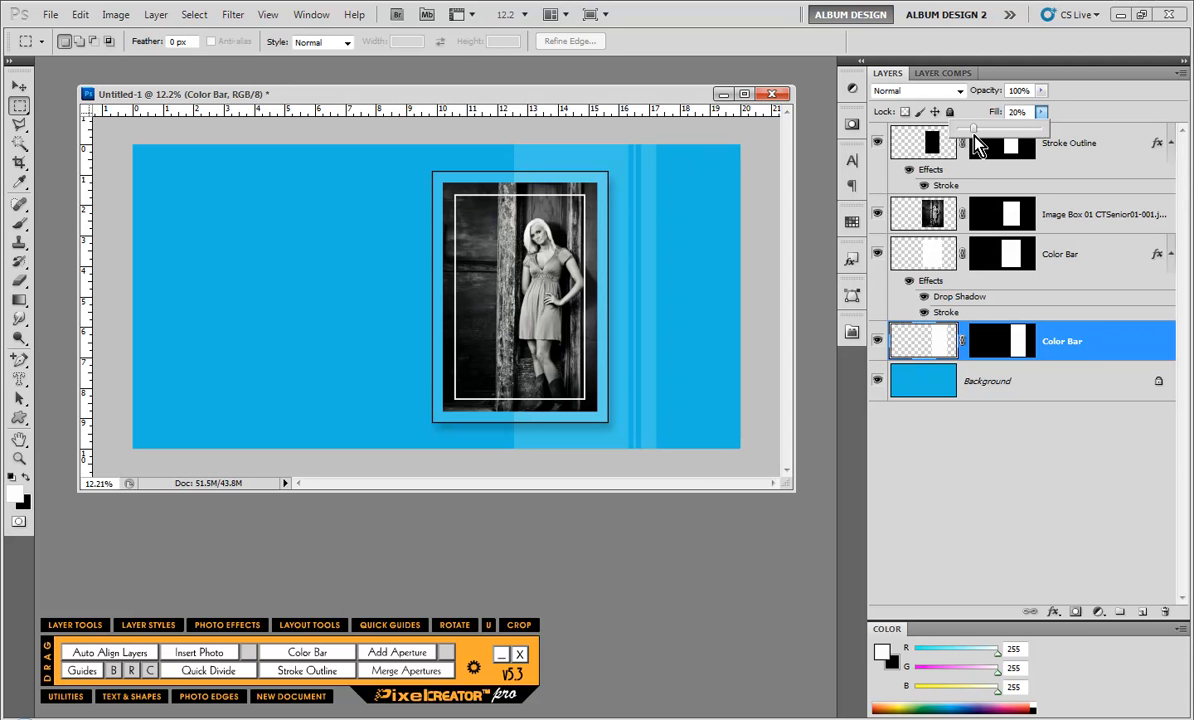
click(620, 548)
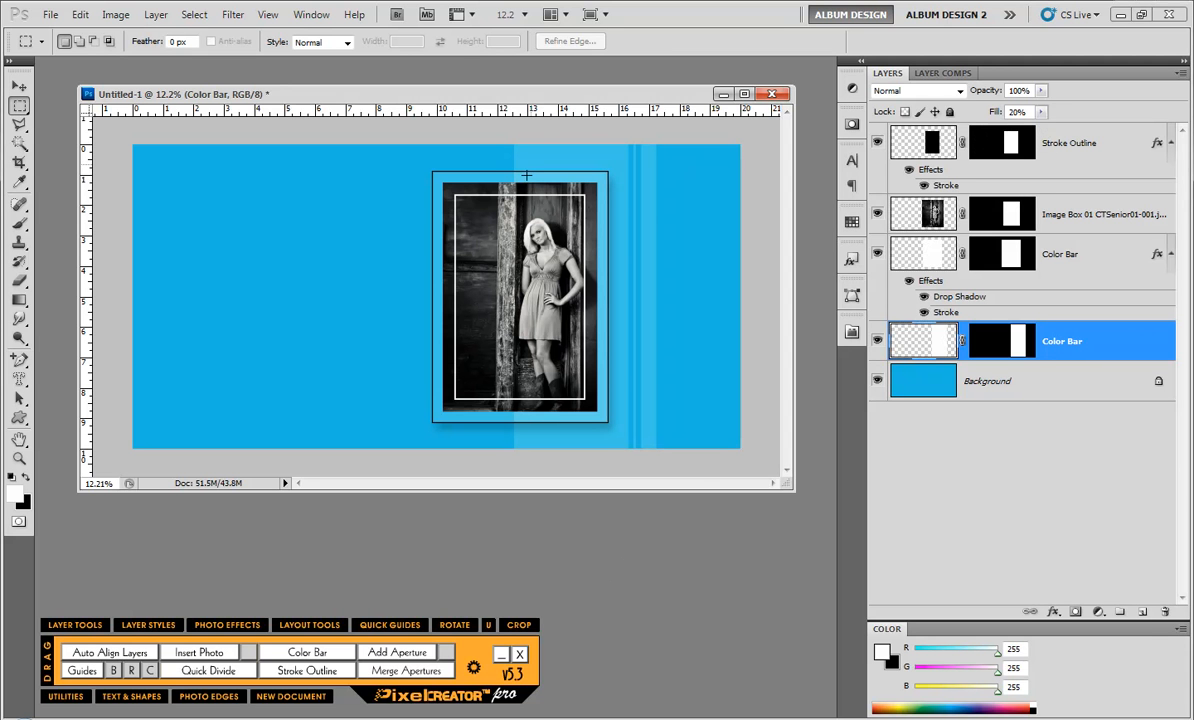